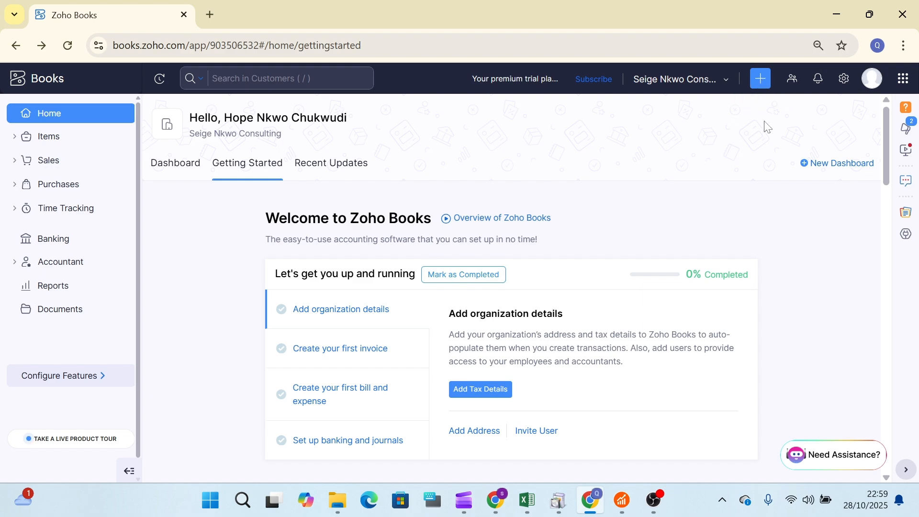
Open the quick New Customer form from +, close it unsaved, then expand the Sales section.
left_click(760, 83)
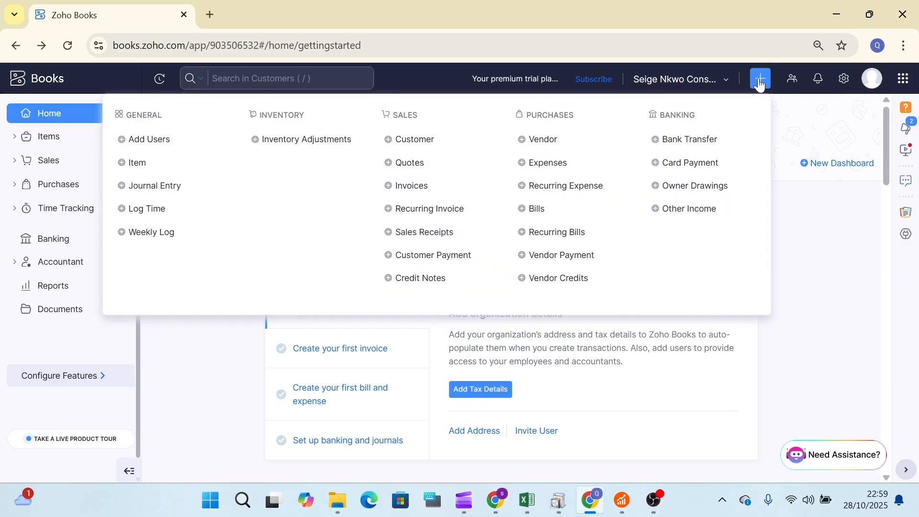
left_click(424, 145)
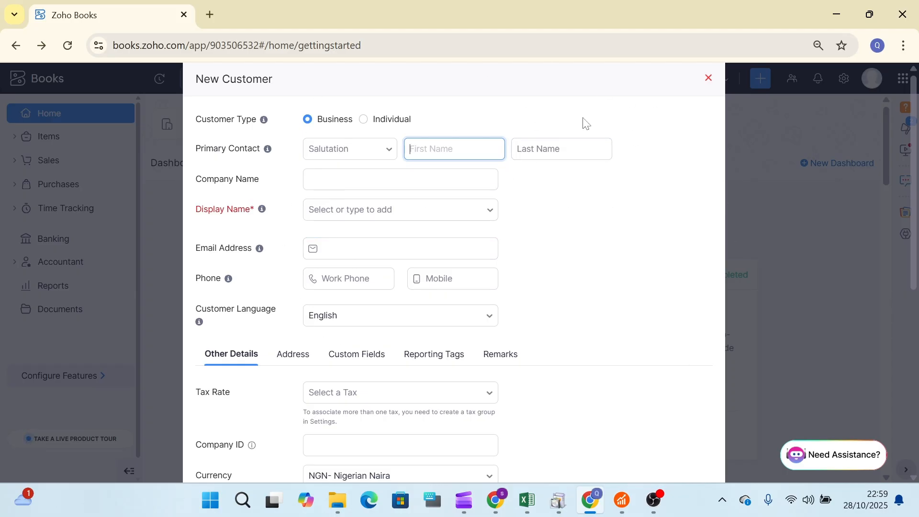
left_click(710, 78)
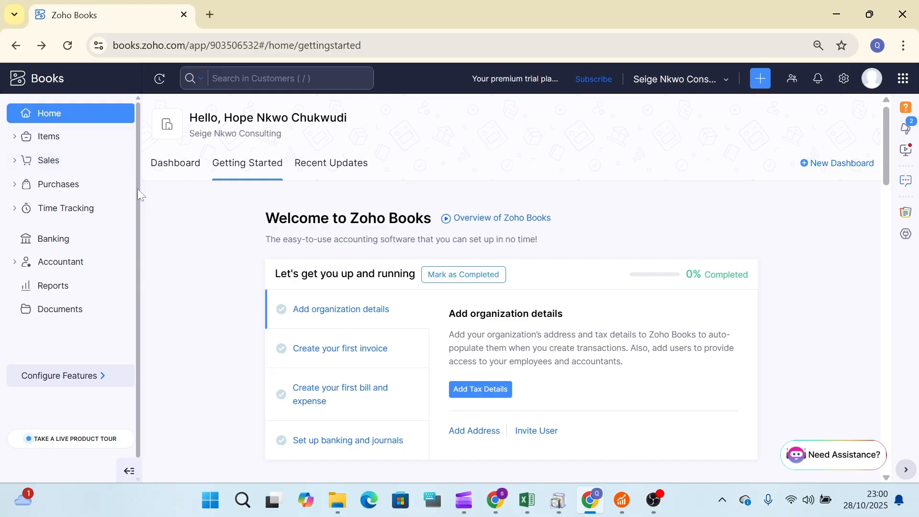
left_click(62, 162)
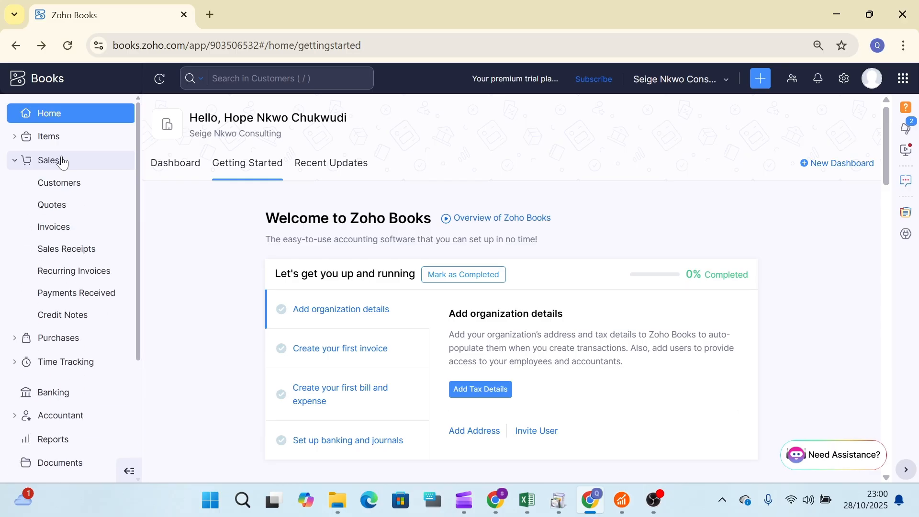
Open All Customers, start a full-page New Customer form, then switch to the Excel customer list.
left_click(81, 191)
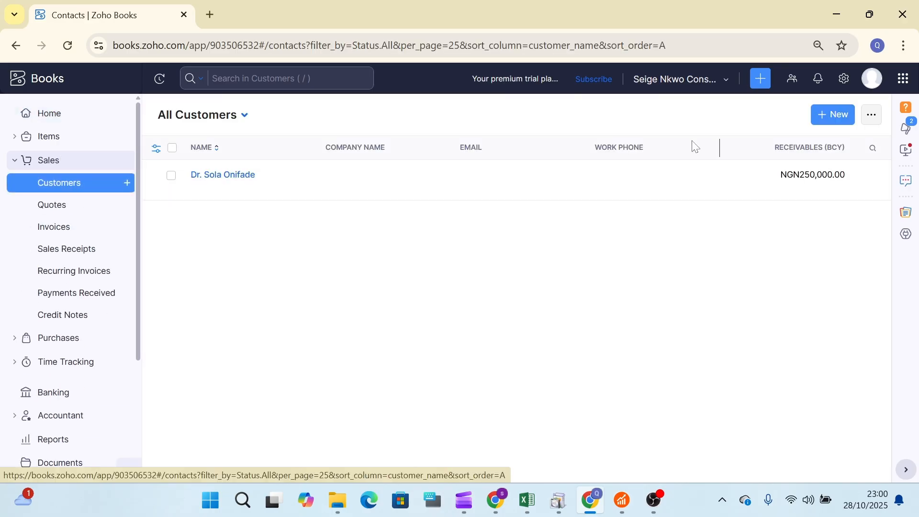
left_click(833, 118)
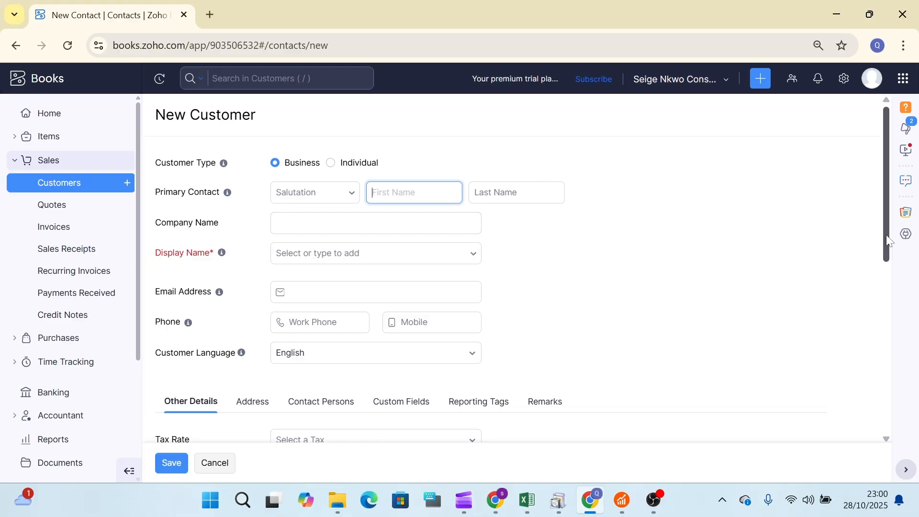
mouse_move(888, 241)
left_mouse_down()
mouse_move(893, 248)
mouse_move(892, 226)
left_mouse_up()
left_click(527, 500)
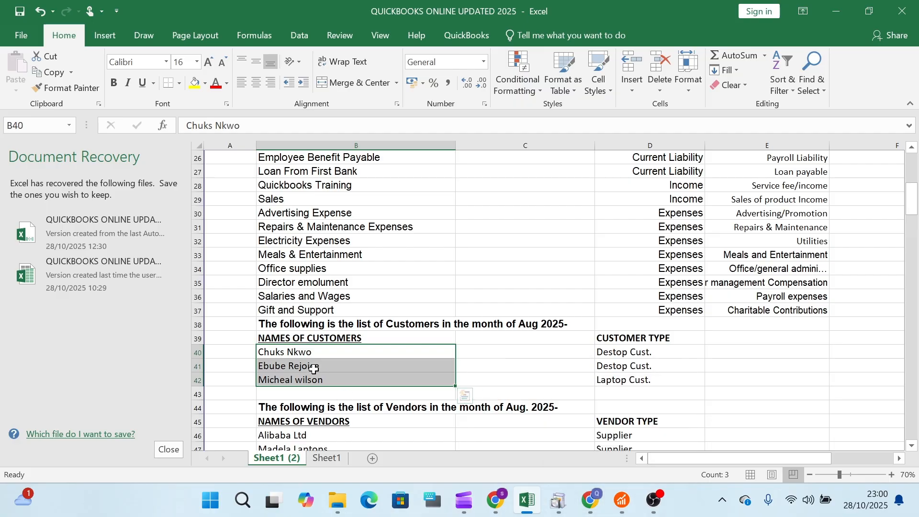
Return from Excel to the blank New Customer form in Zoho Books.
left_click(594, 506)
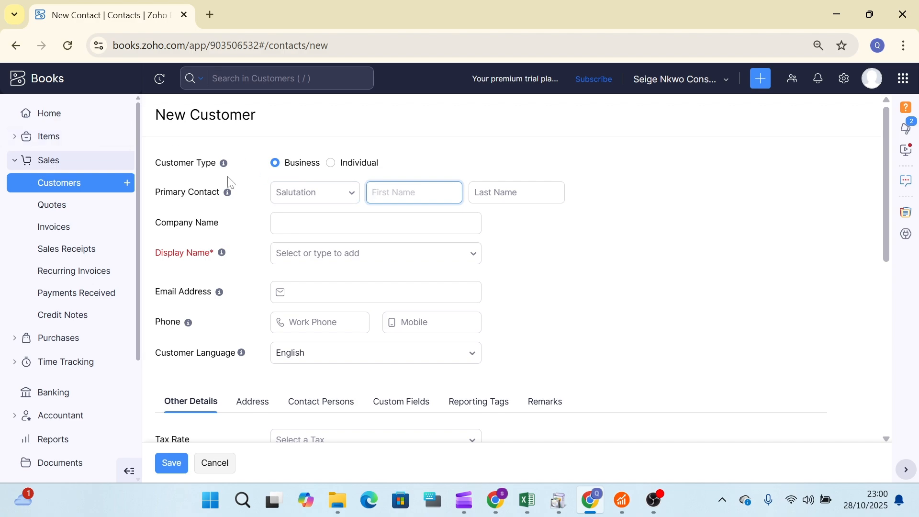
Enter the customer's first and last name as primary contact, leaving Salutation unset.
mouse_move(223, 163)
key("Tab")
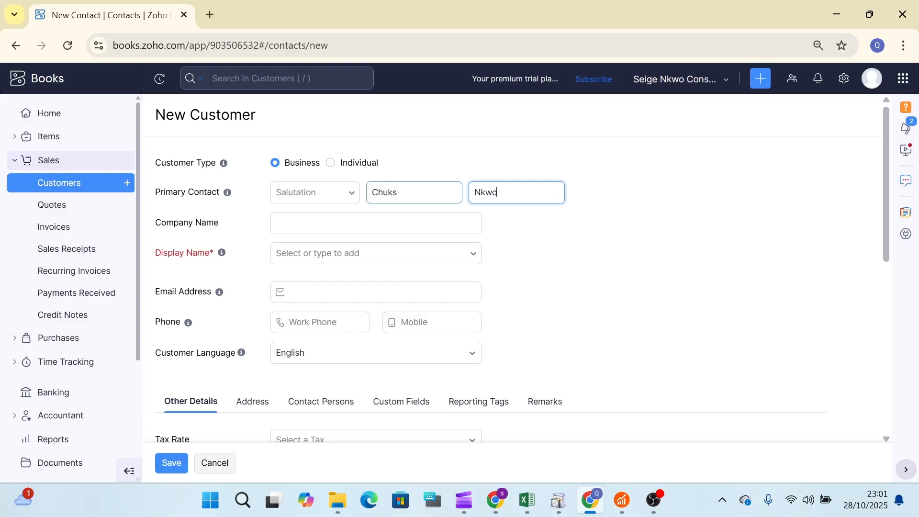
left_click(353, 194)
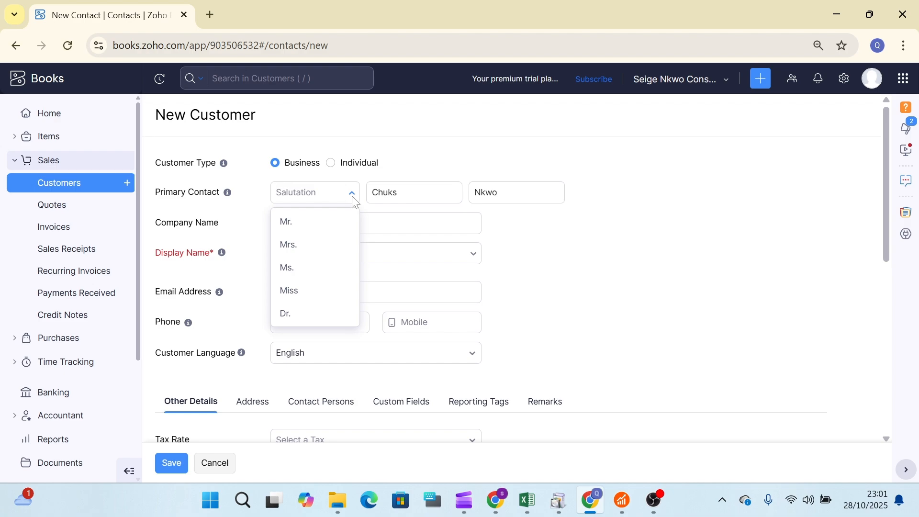
left_click(353, 197)
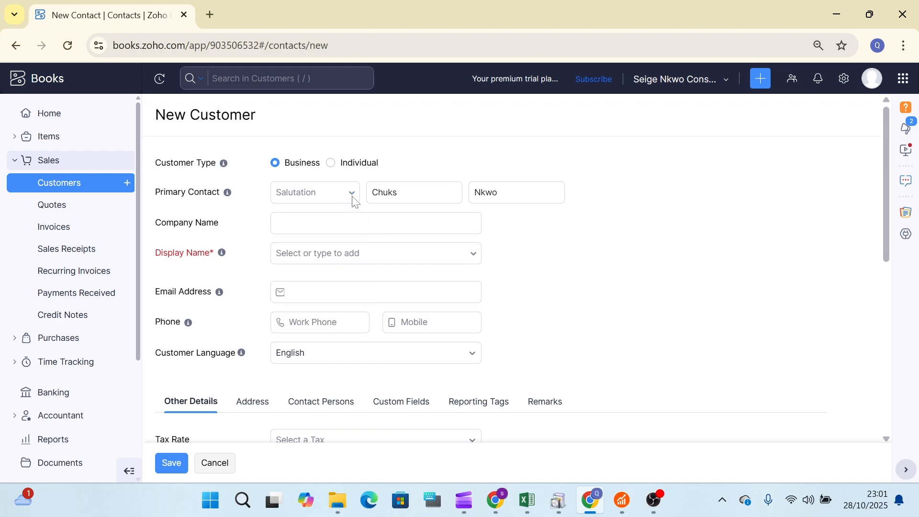
left_click(371, 223)
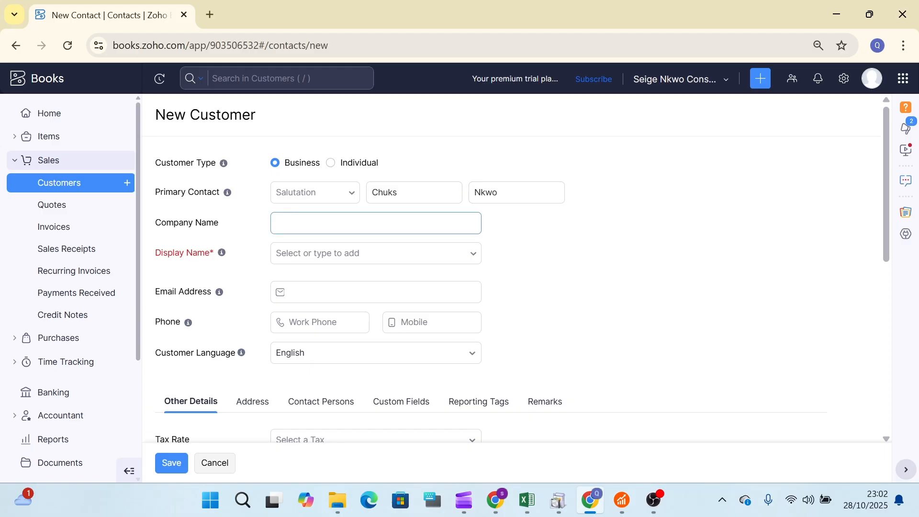
left_click(376, 224)
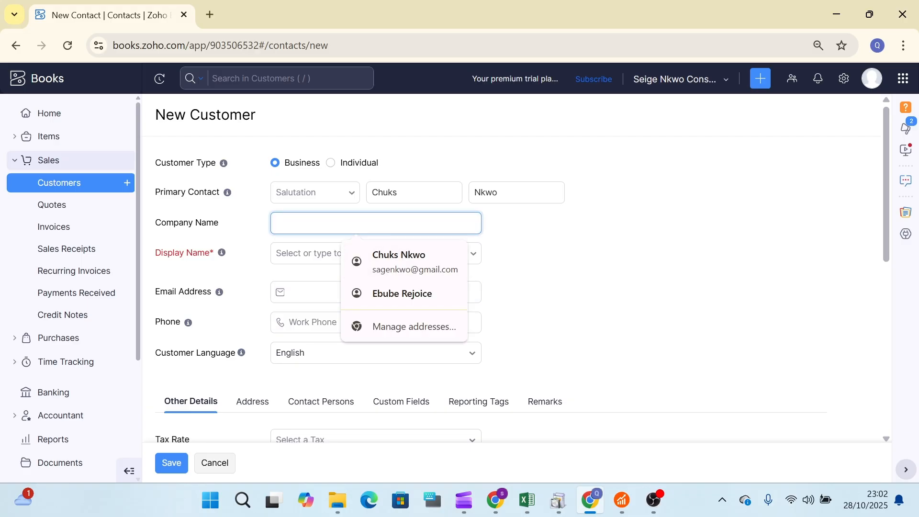
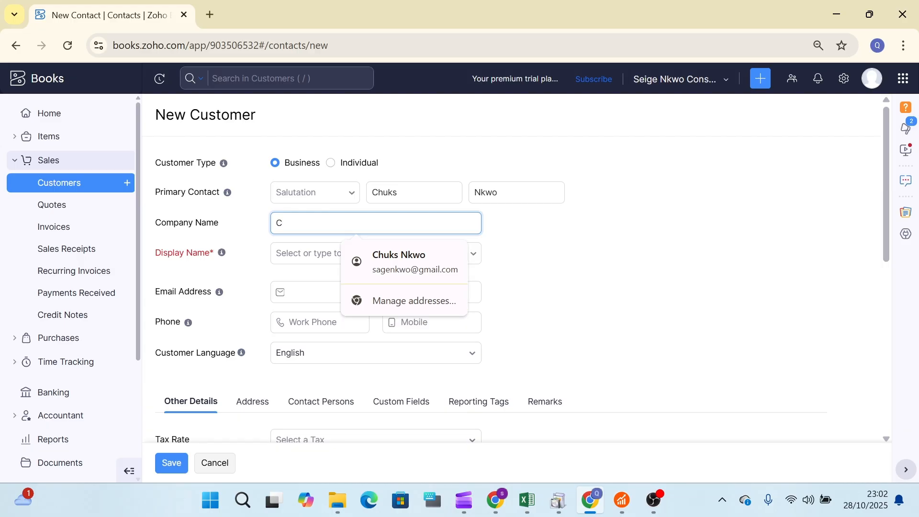
Use the customer's full name as Display Name, then clear the Company Name field.
key("Tab")
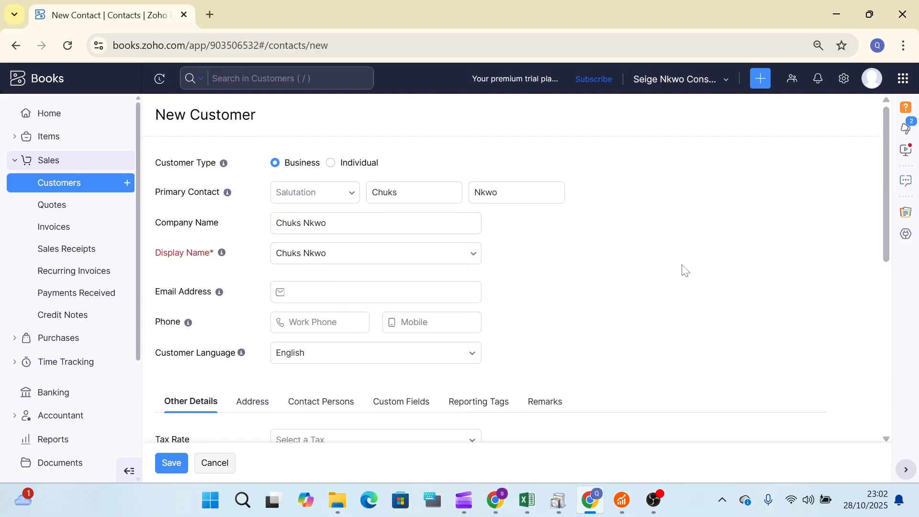
left_click(348, 224)
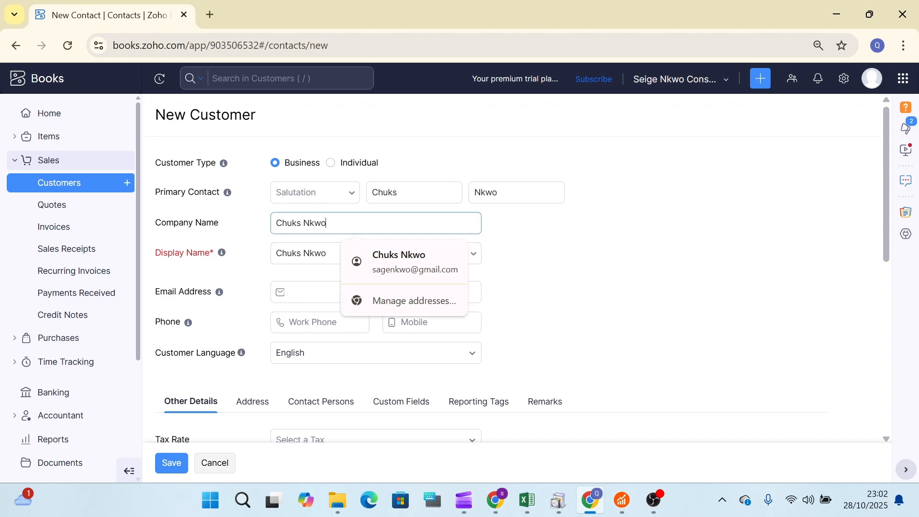
left_click(592, 238)
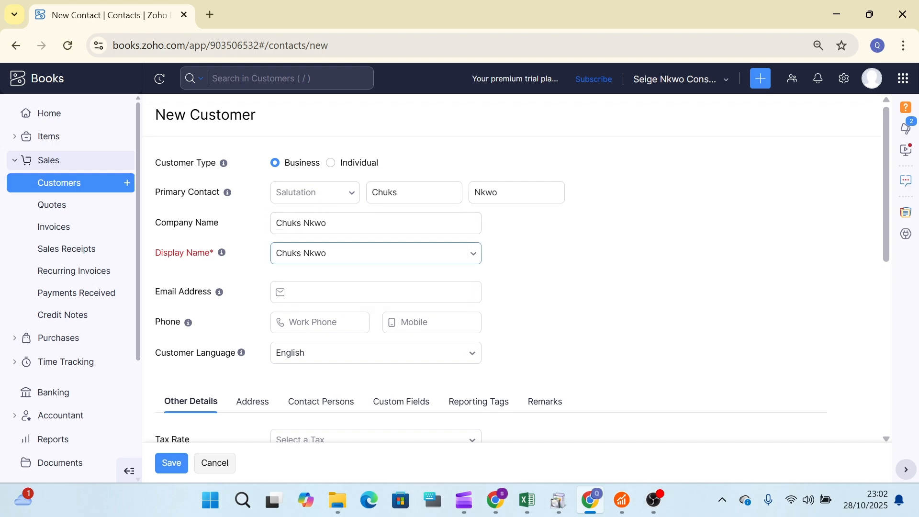
left_click(475, 258)
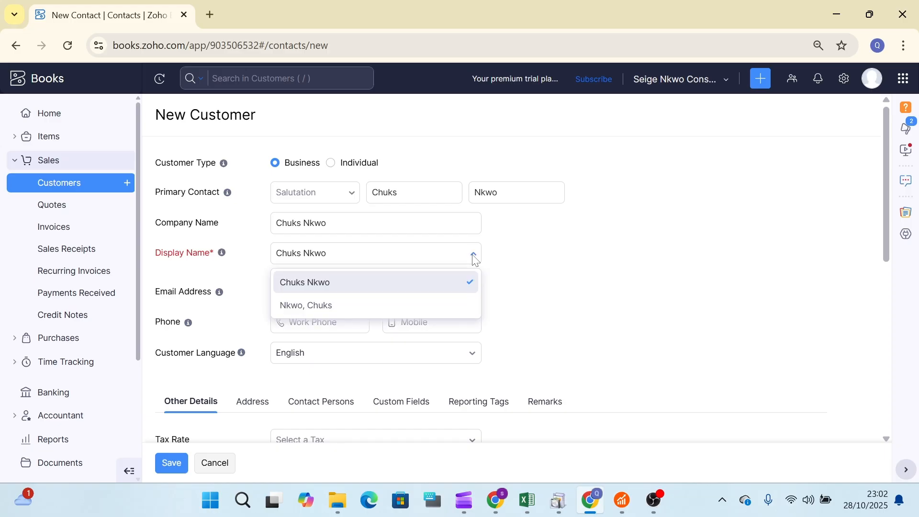
left_click(474, 257)
left_click(475, 258)
left_click(474, 257)
key("shift+Tab")
key("shift+Tab")
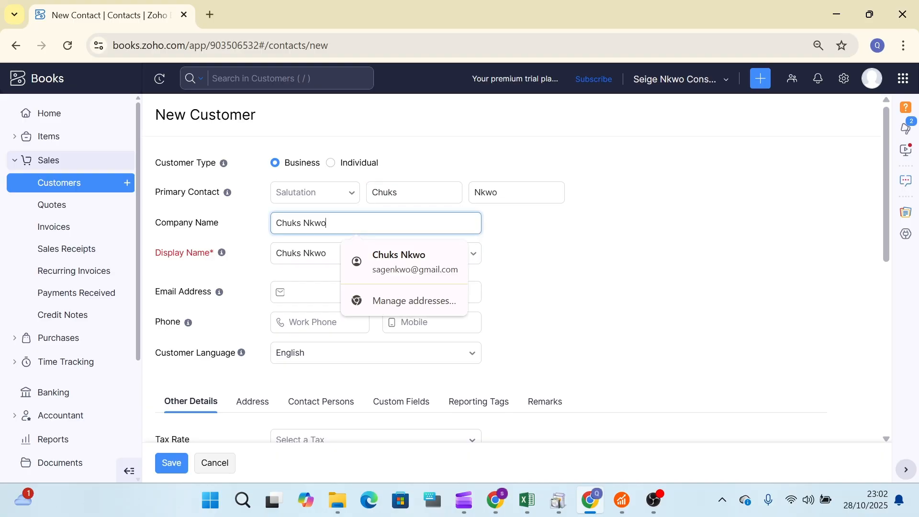
key("ctrl+a")
key("BackSpace")
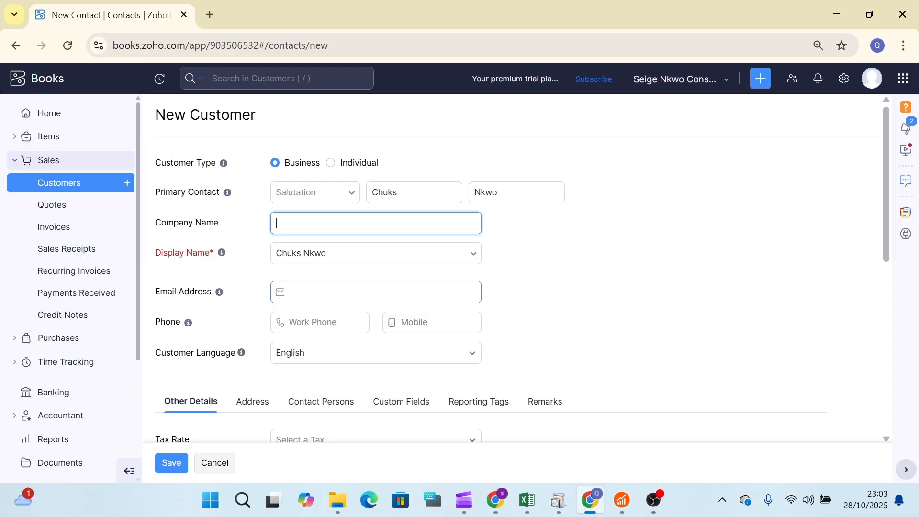
left_click_drag(887, 158, 881, 185)
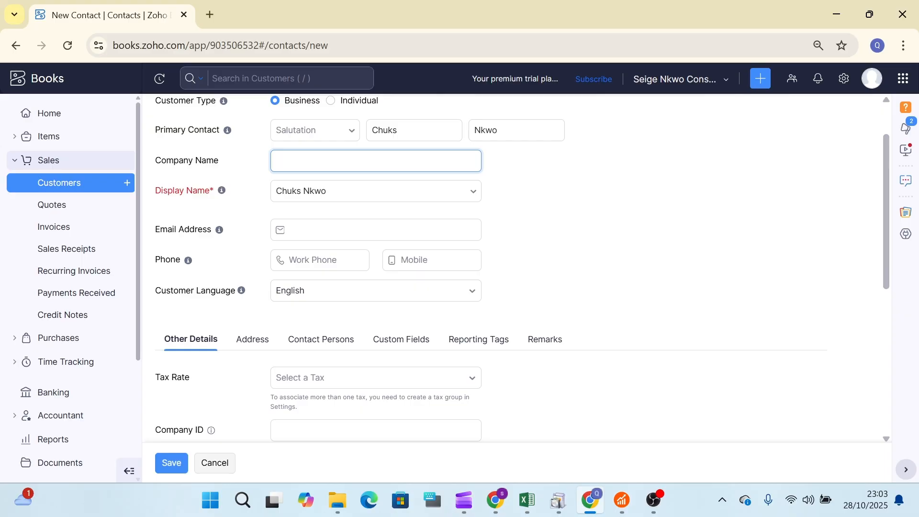
Leave email and work phone blank and keep English as the customer language.
left_click(376, 230)
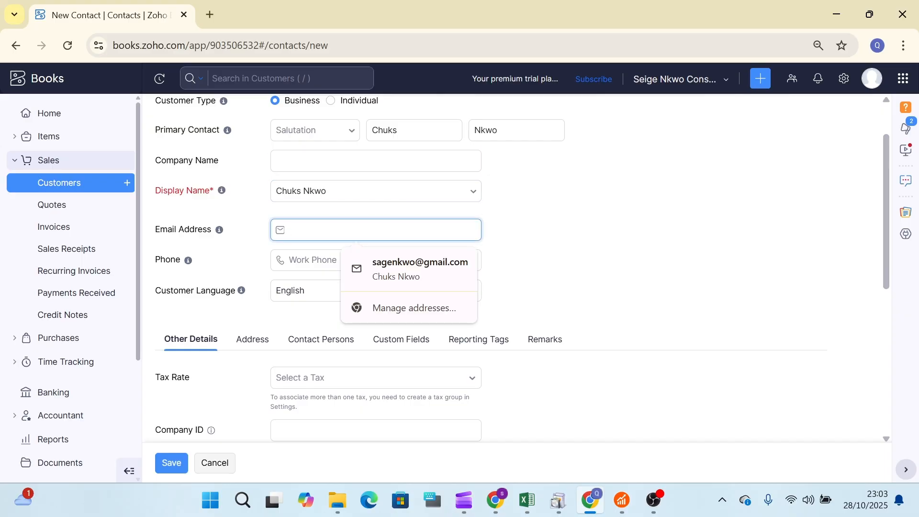
left_click(562, 244)
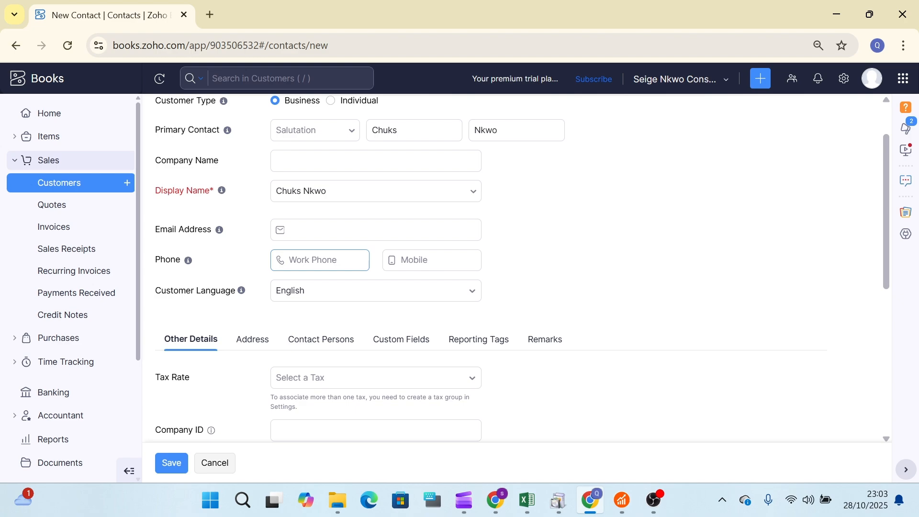
left_click(320, 260)
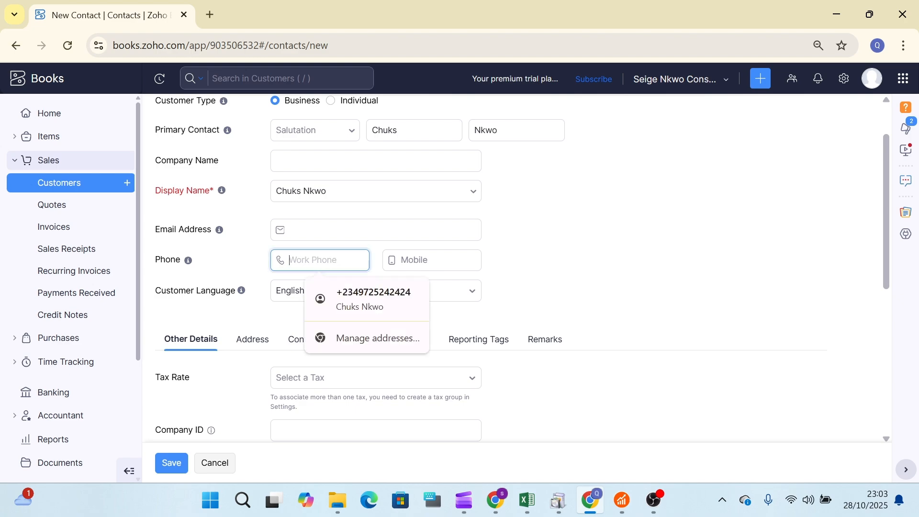
left_click(598, 252)
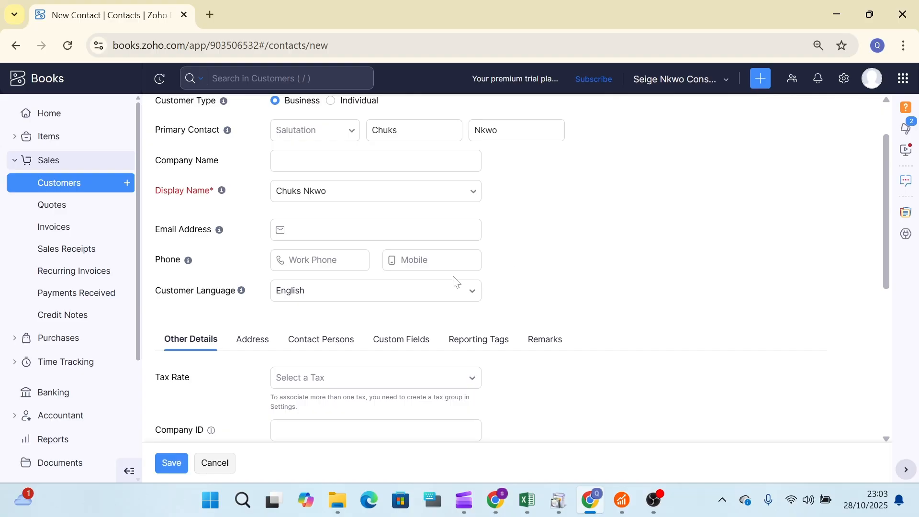
left_click(472, 297)
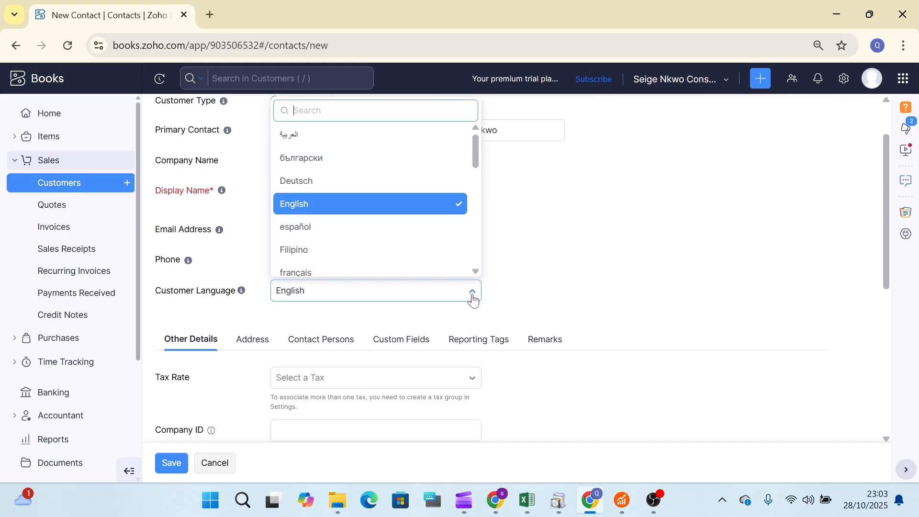
left_click(473, 298)
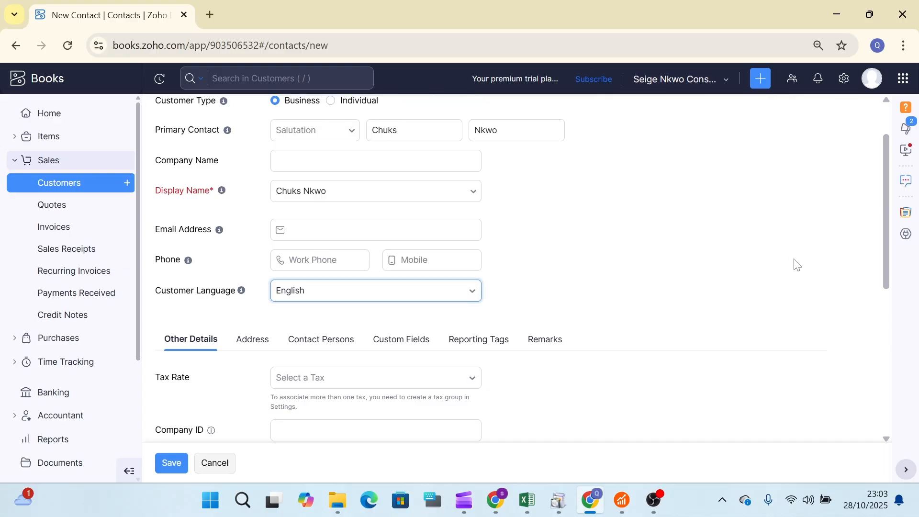
left_click_drag(889, 268, 889, 341)
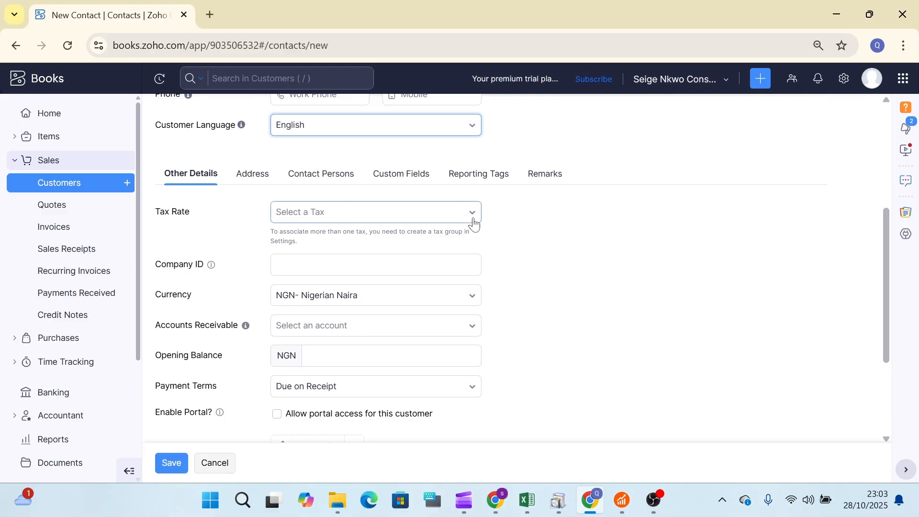
Keep NGN- Nigerian Naira as the customer's currency.
left_click(458, 262)
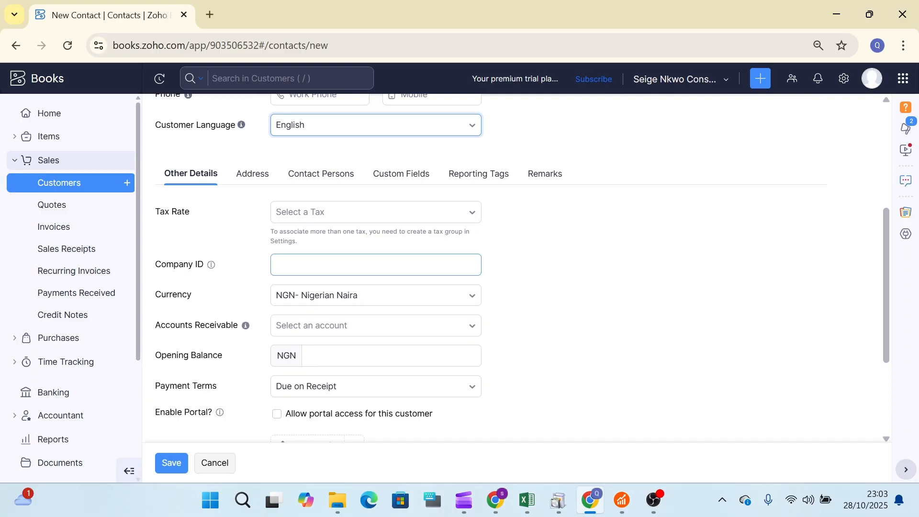
left_click(458, 263)
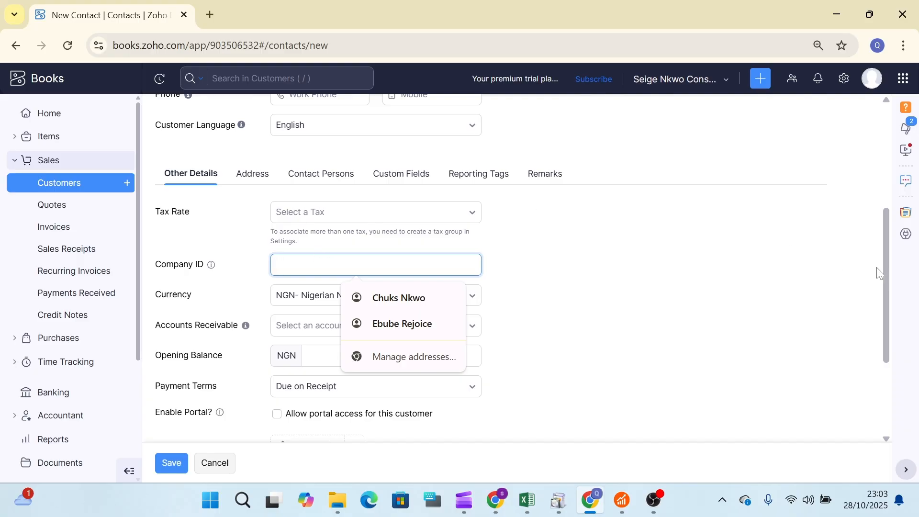
left_click_drag(886, 275, 893, 305)
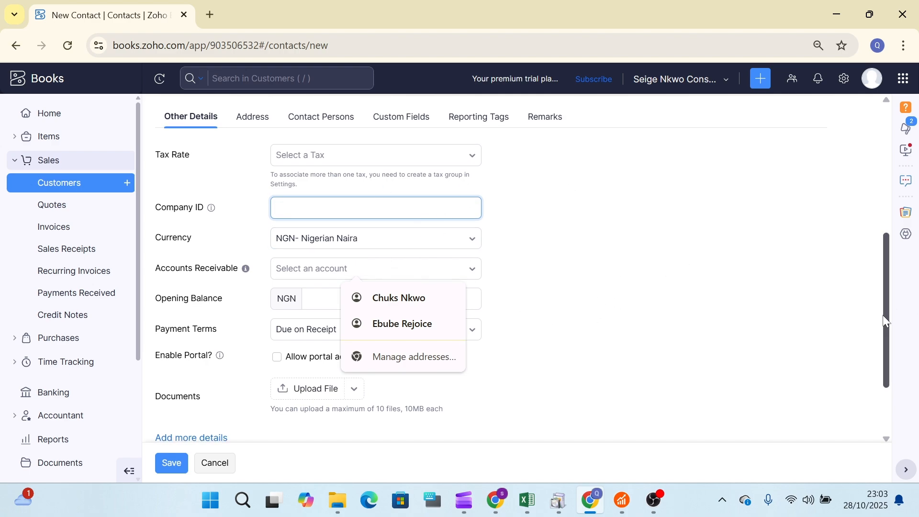
left_click_drag(886, 321, 892, 356)
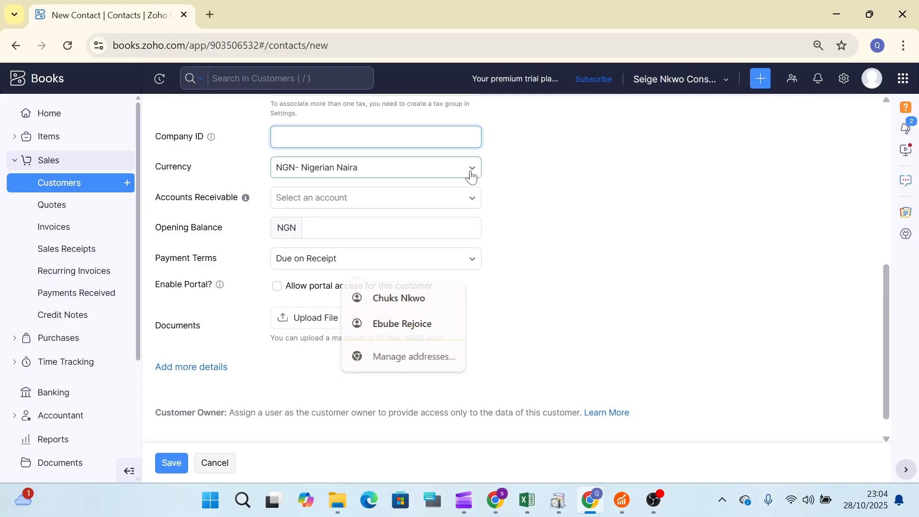
left_click(472, 173)
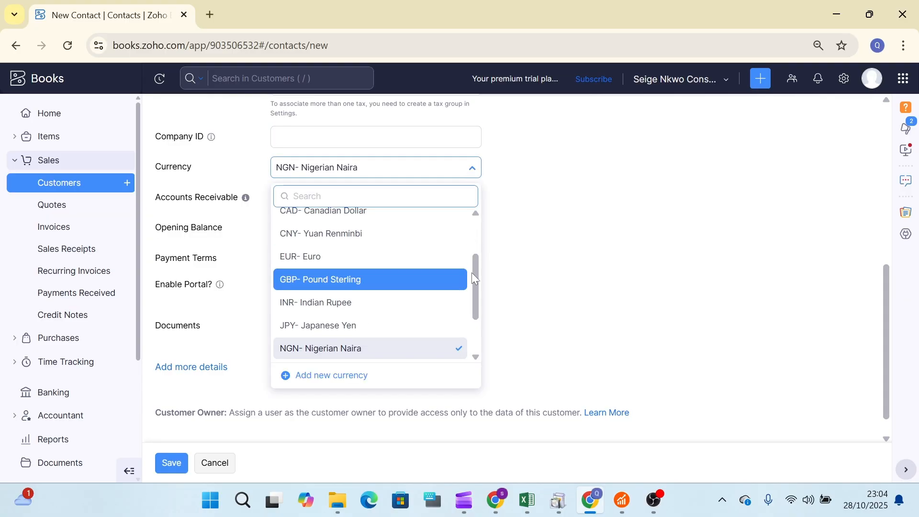
left_click_drag(481, 285, 469, 315)
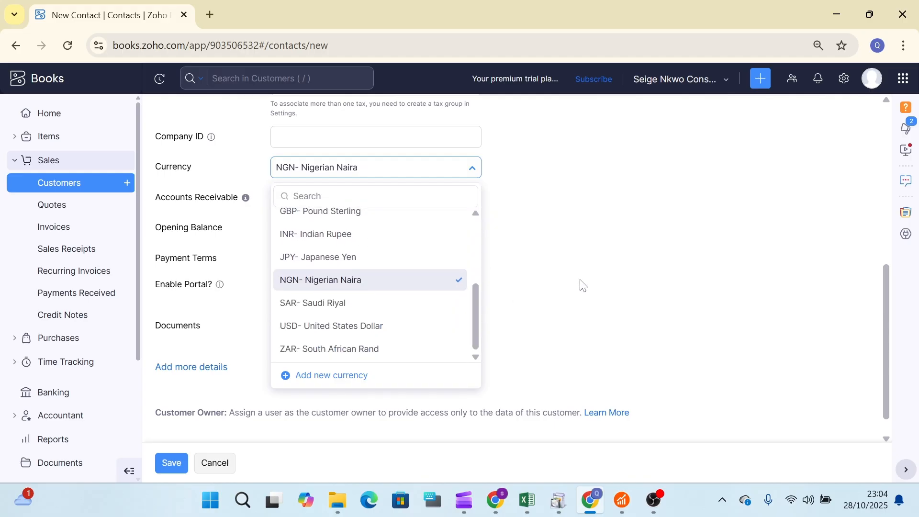
left_click(458, 287)
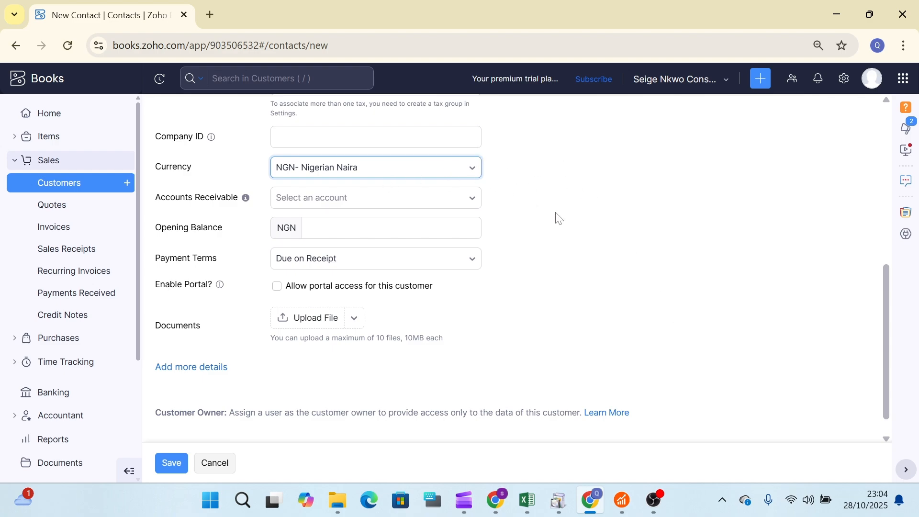
Assign Accounts Receivable as the receivable account and leave Opening Balance blank.
left_click(415, 228)
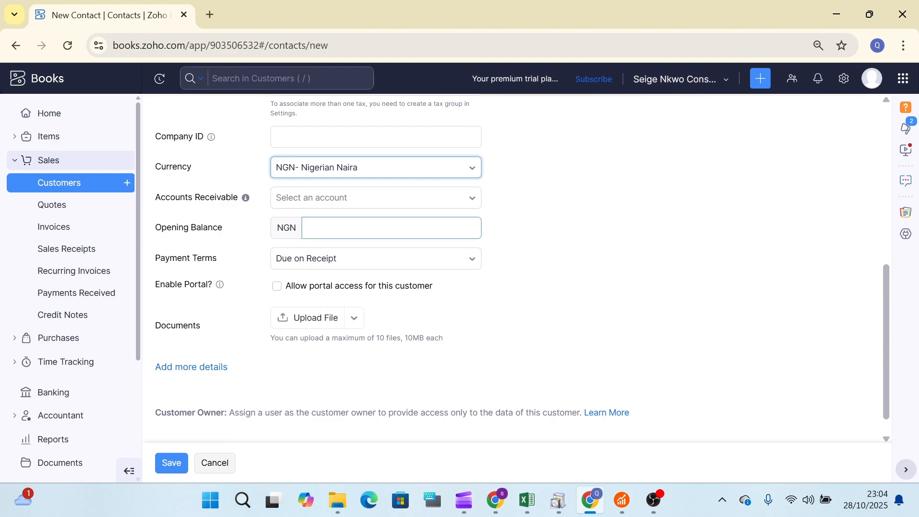
left_click(469, 204)
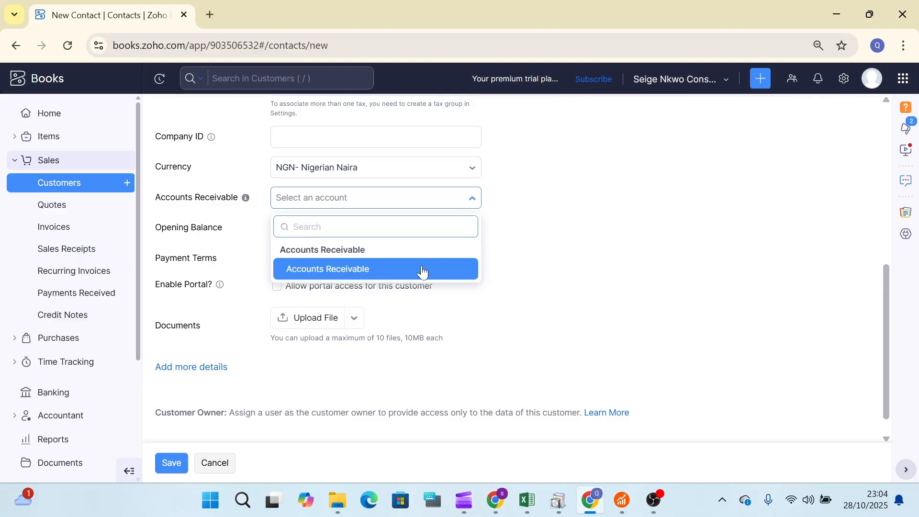
left_click(421, 269)
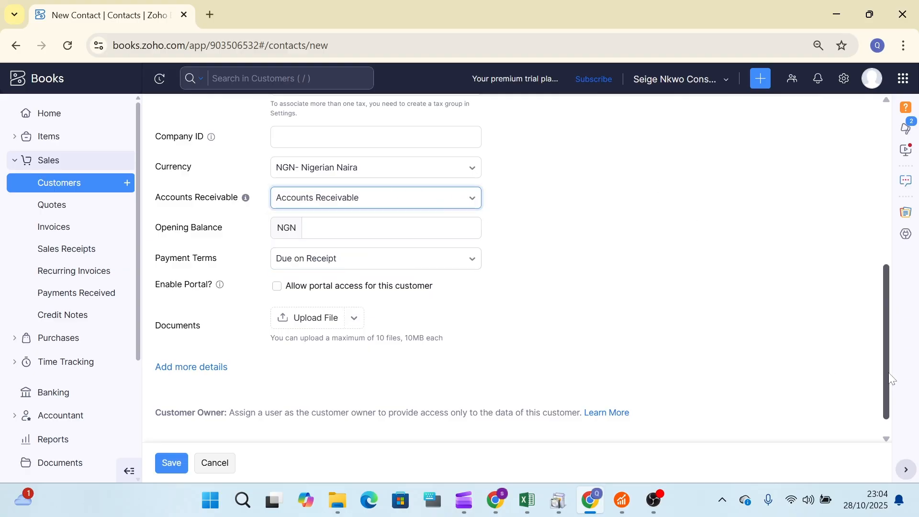
mouse_move(890, 375)
left_mouse_down()
mouse_move(885, 278)
mouse_move(900, 378)
left_mouse_up()
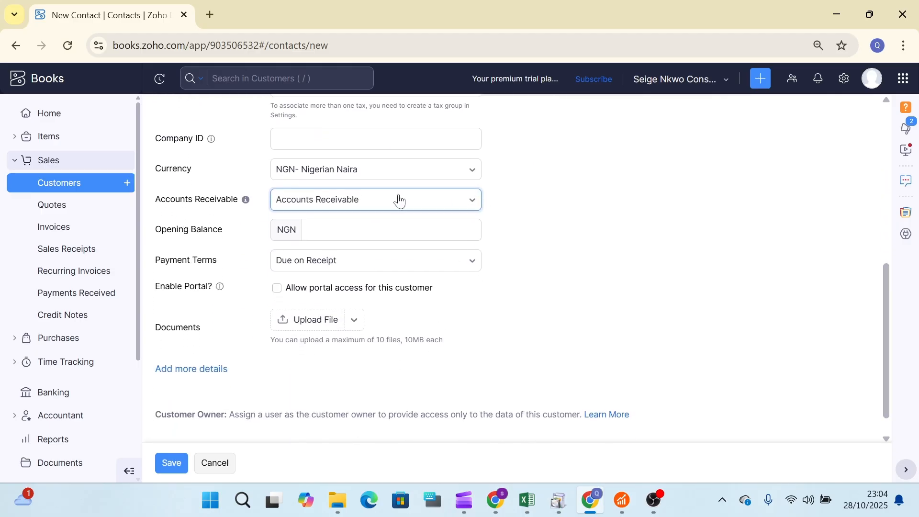
left_click(478, 206)
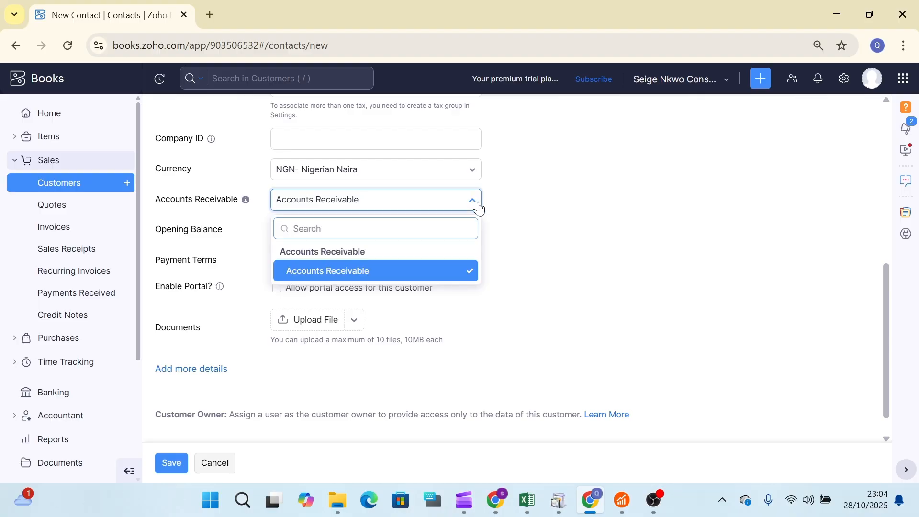
left_click(479, 207)
key("Tab")
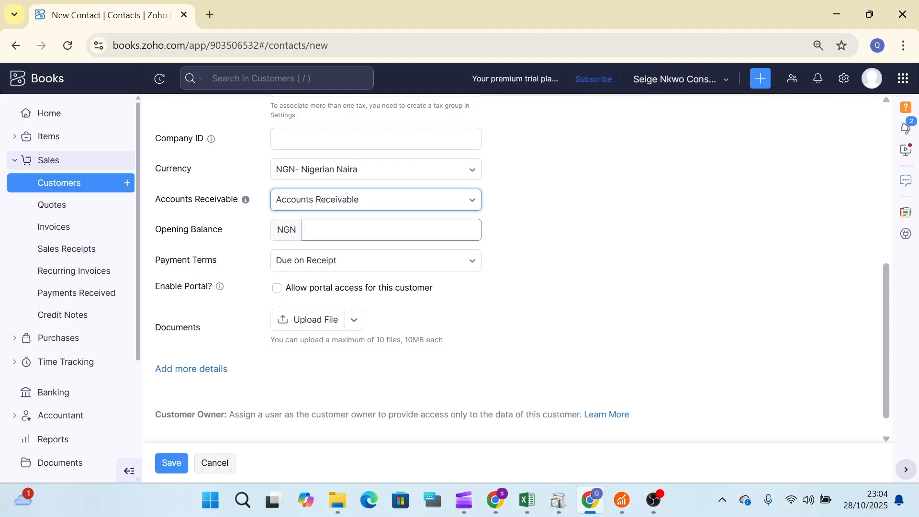
left_click(554, 274)
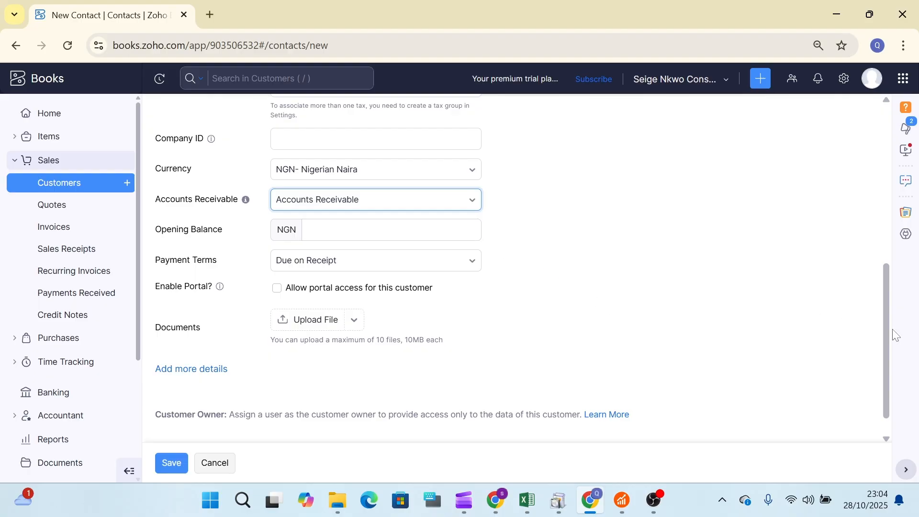
left_click_drag(891, 329, 590, 372)
Keep Due on Receipt payment terms, zoom the page to 80%, and show the Address tab.
left_click(457, 264)
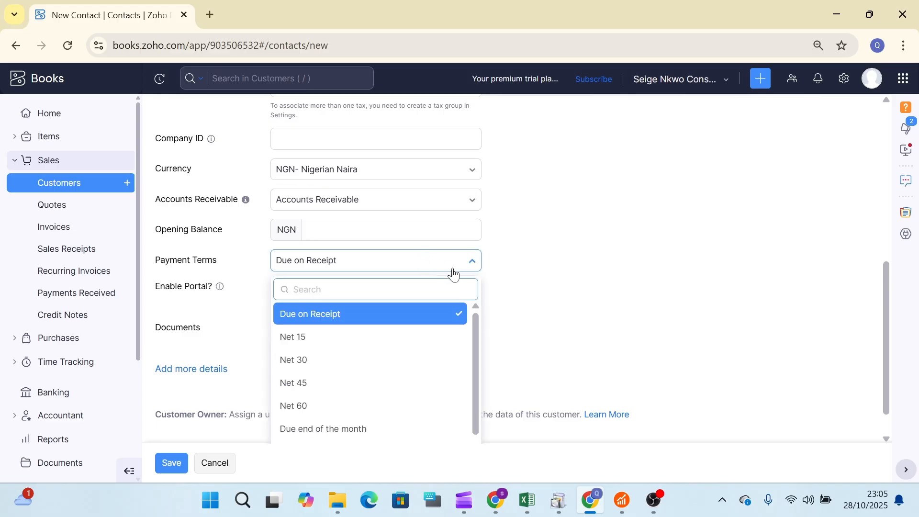
left_click_drag(476, 322, 479, 366)
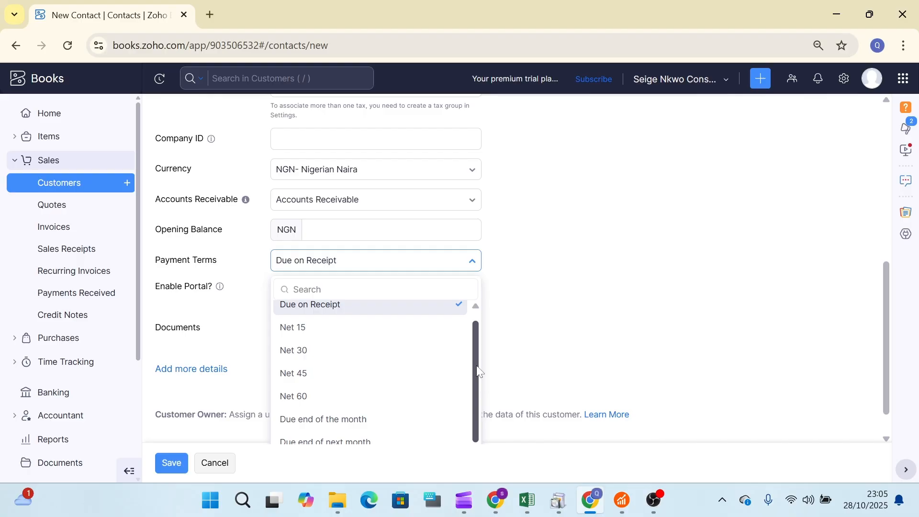
key("ctrl+minus")
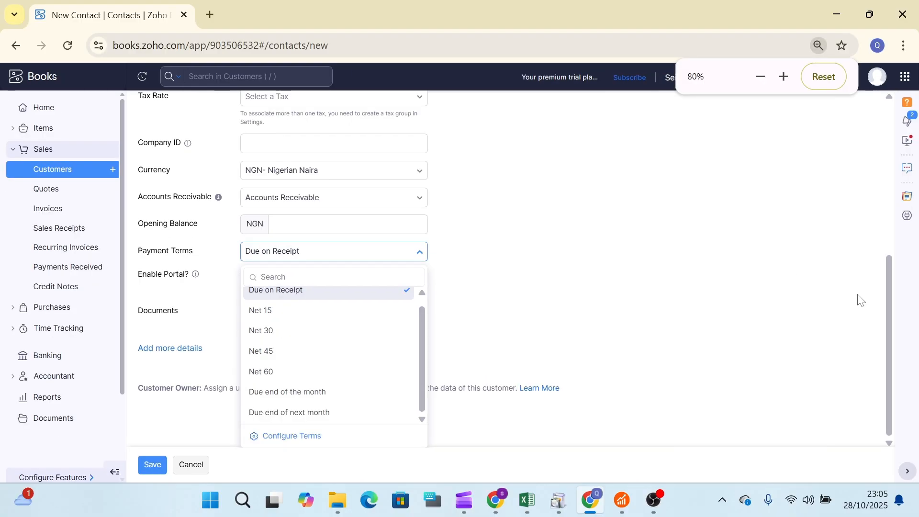
left_click_drag(889, 323, 893, 349)
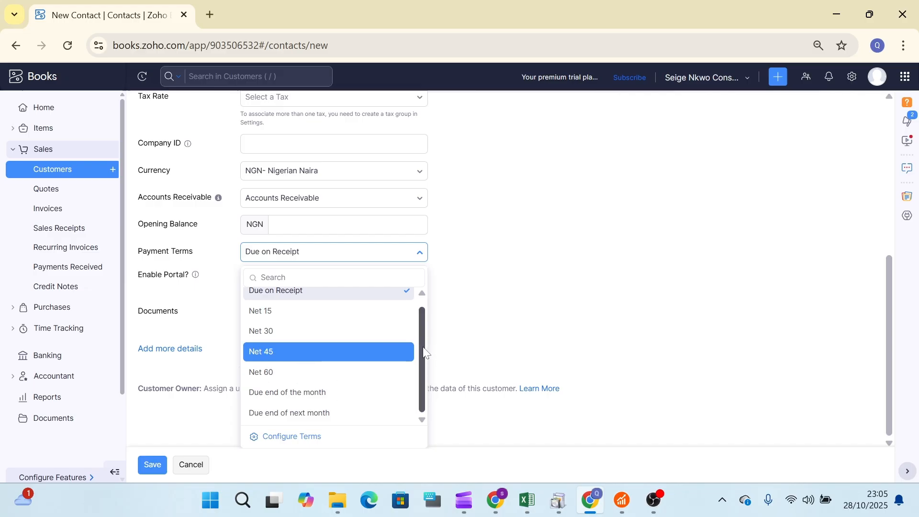
scroll(426, 355, "up", 1)
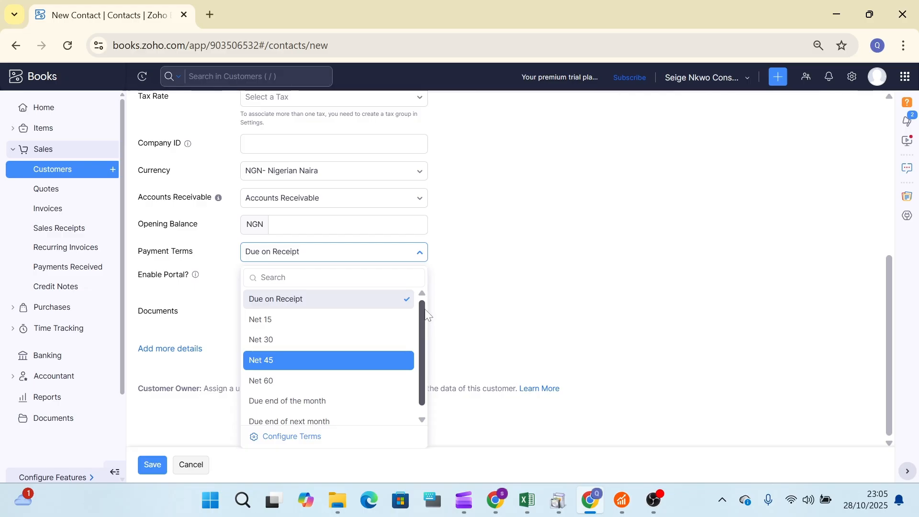
left_click(388, 301)
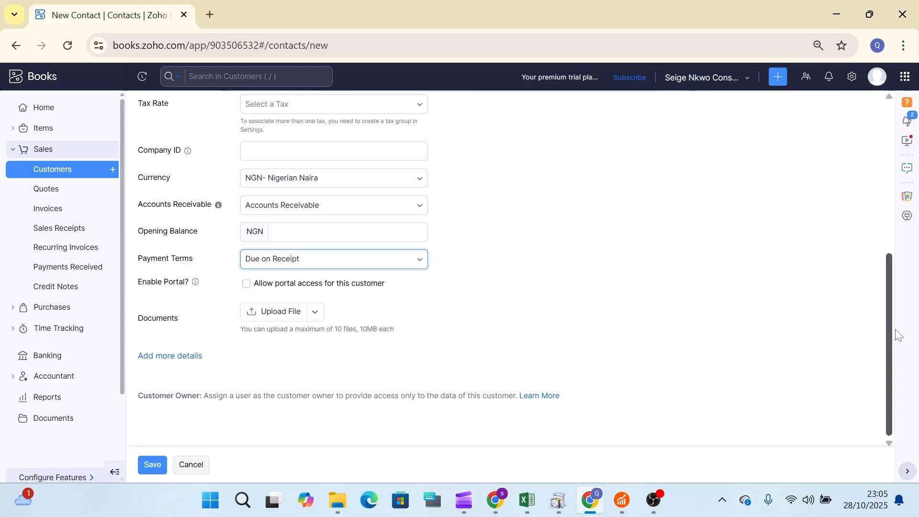
left_click_drag(894, 349, 886, 249)
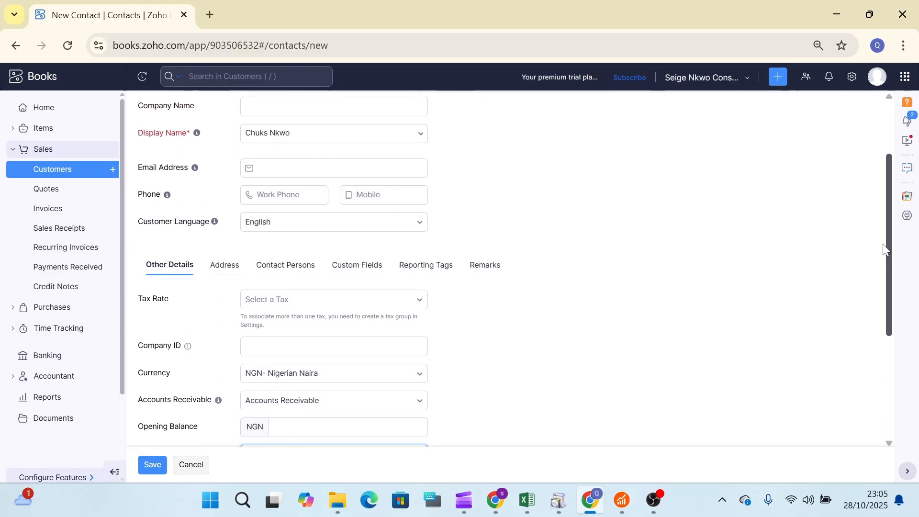
left_click(220, 268)
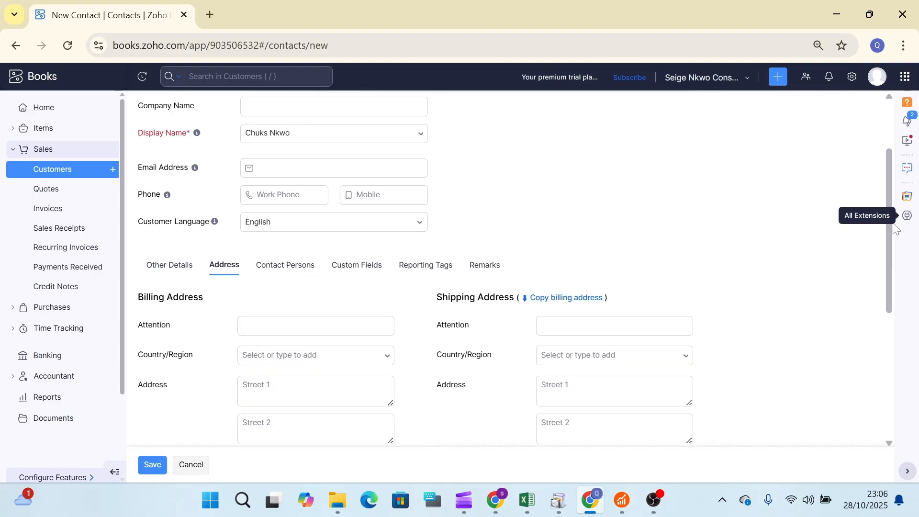
Set billing Country/Region to Nigeria and select the street address typed into Attention.
scroll(879, 261, "down", 1)
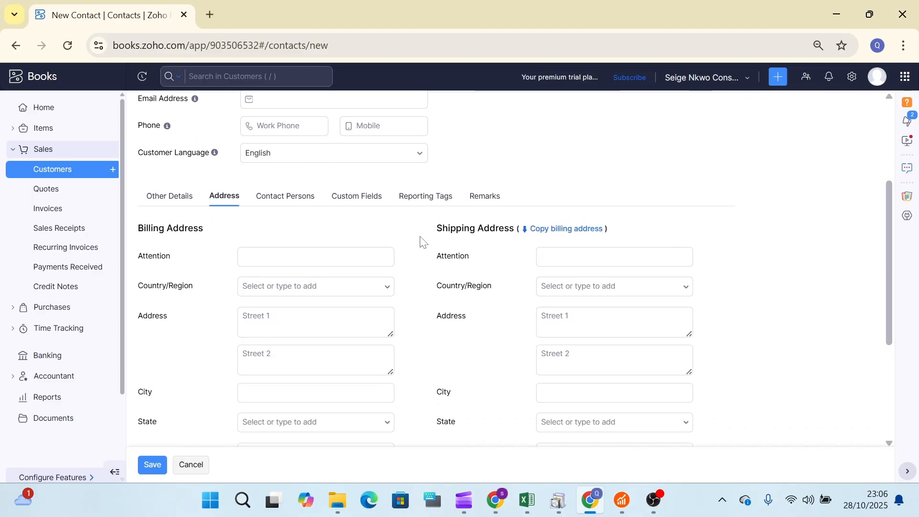
left_click(364, 257)
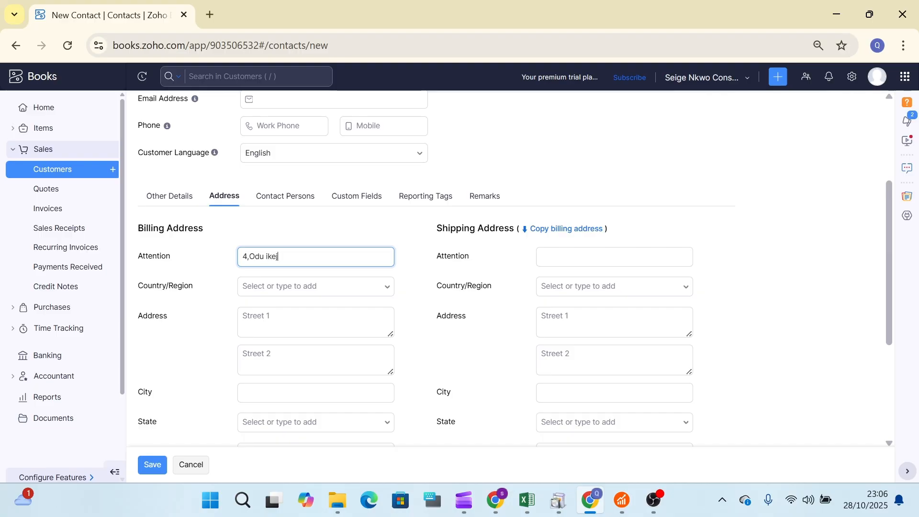
type("lagos")
key("Tab")
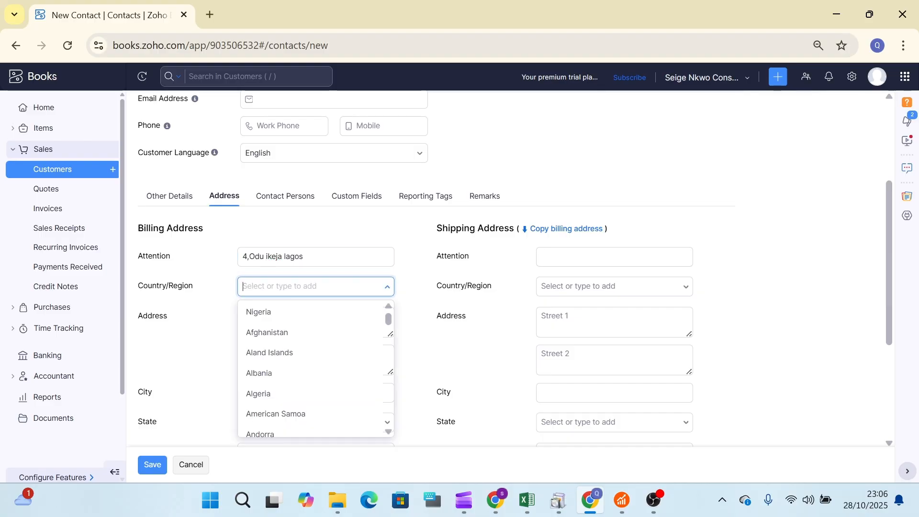
type("ni")
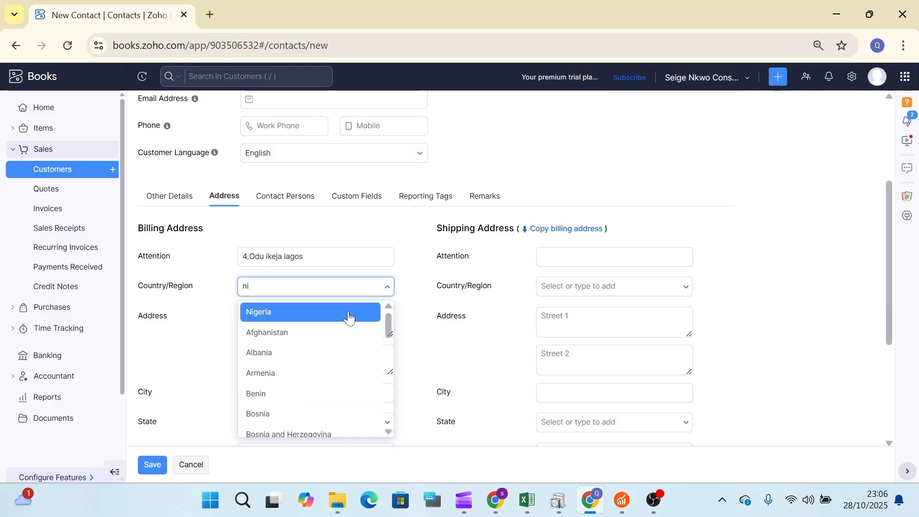
left_click(345, 320)
left_click(304, 256)
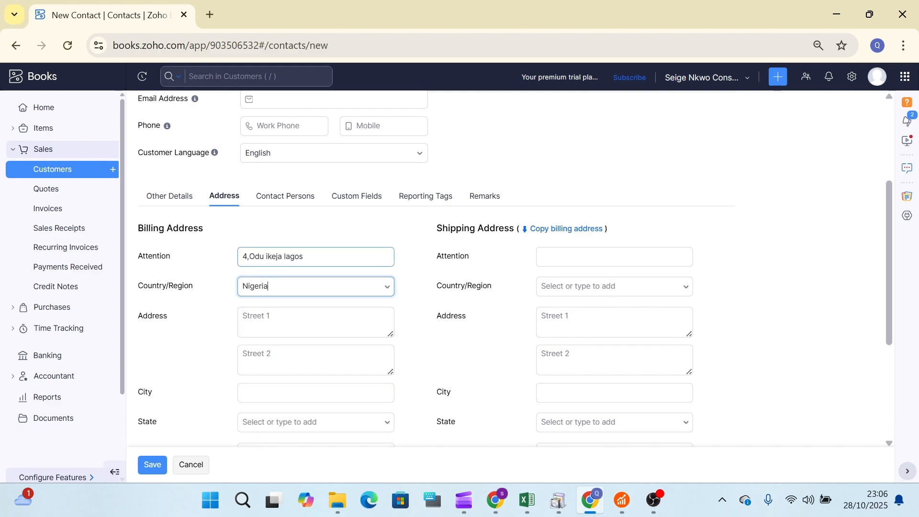
left_click_drag(304, 256, 231, 261)
key("ctrl+c")
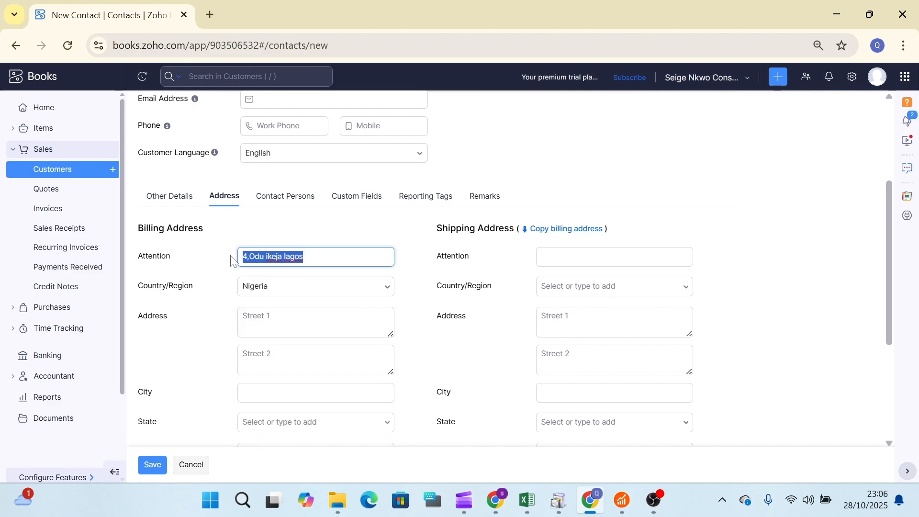
Move the street address from Attention into billing Street 1 and set City to Lagos.
key("BackSpace")
left_click(268, 320)
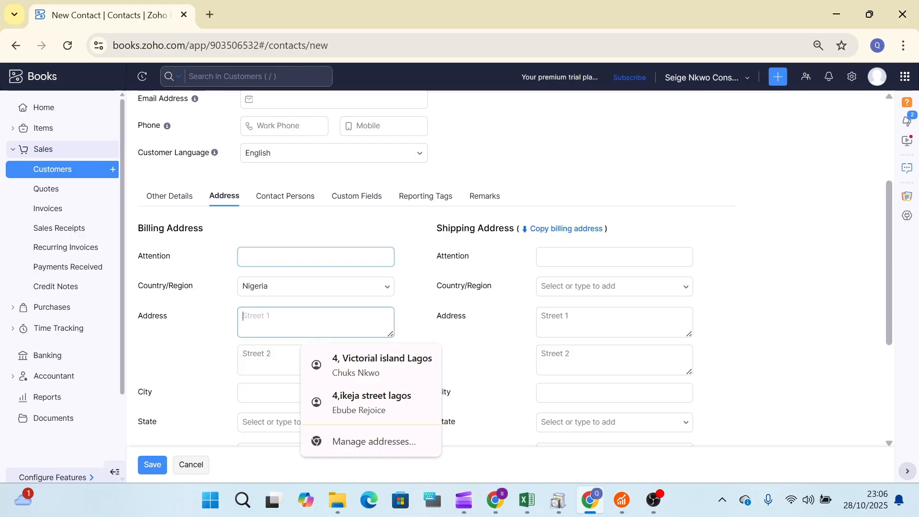
key("ctrl+v")
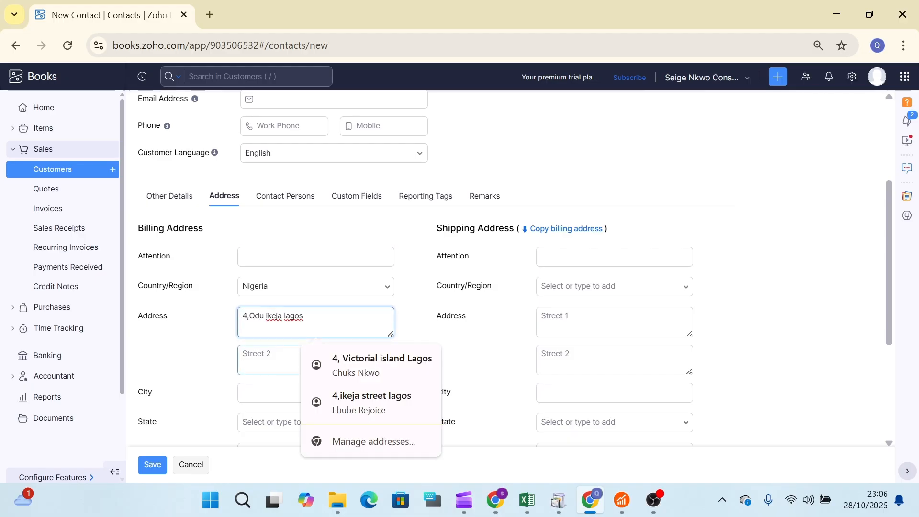
left_click(269, 359)
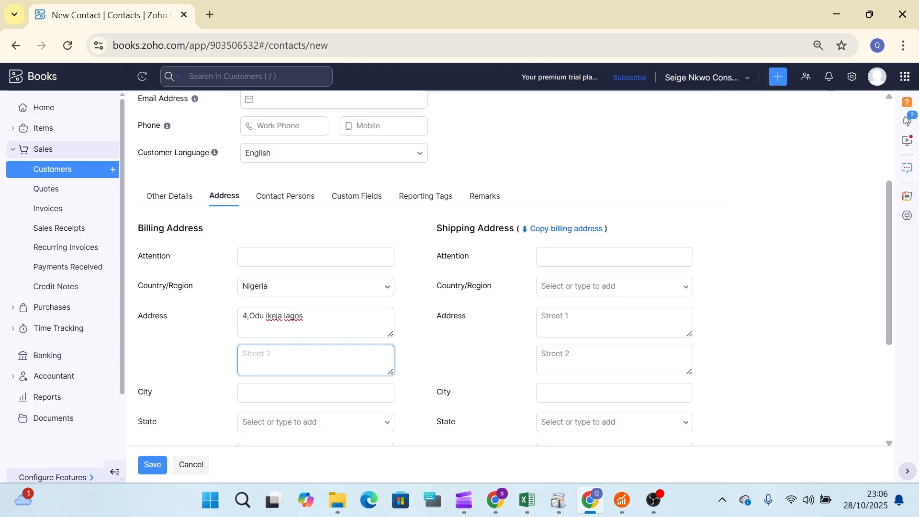
left_click(287, 394)
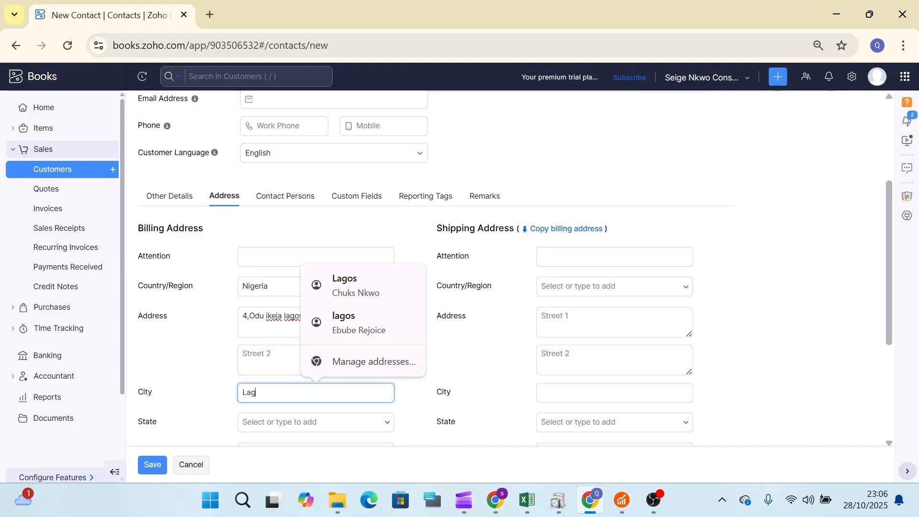
type("Lagos")
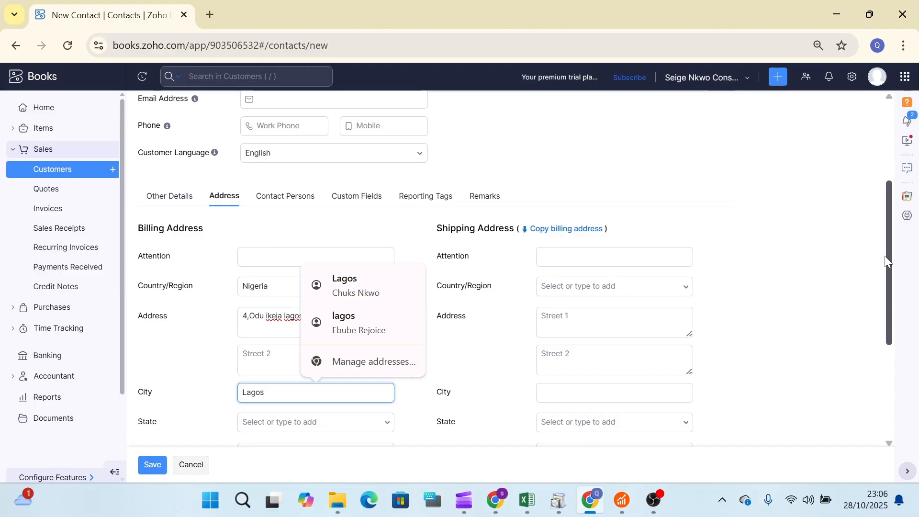
left_click_drag(889, 261, 909, 303)
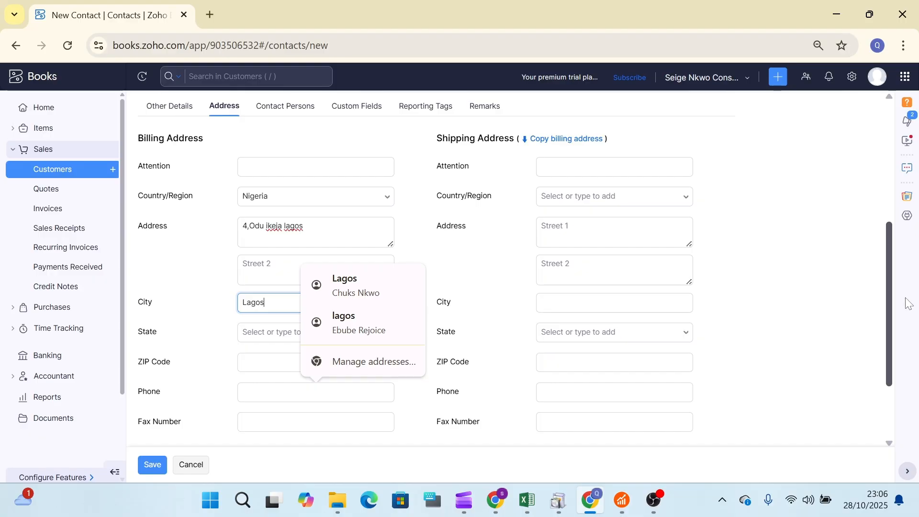
left_click_drag(908, 304, 906, 301)
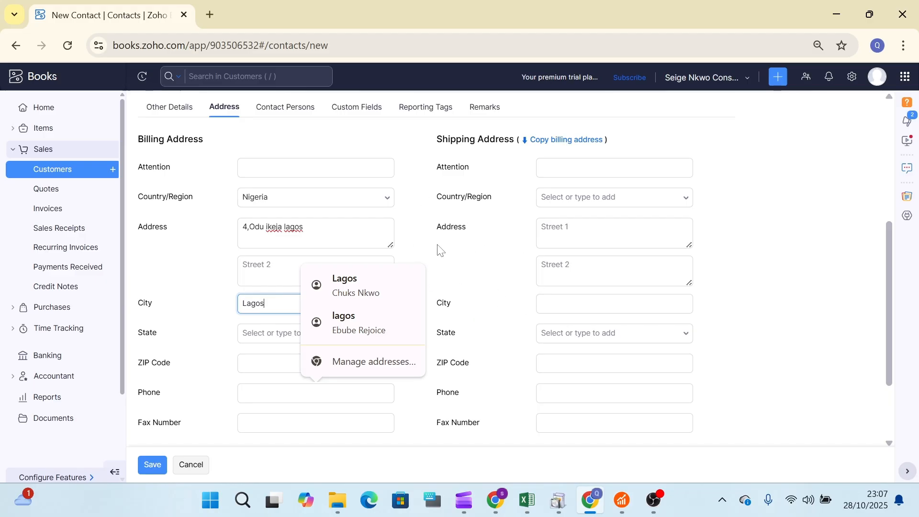
left_click(420, 243)
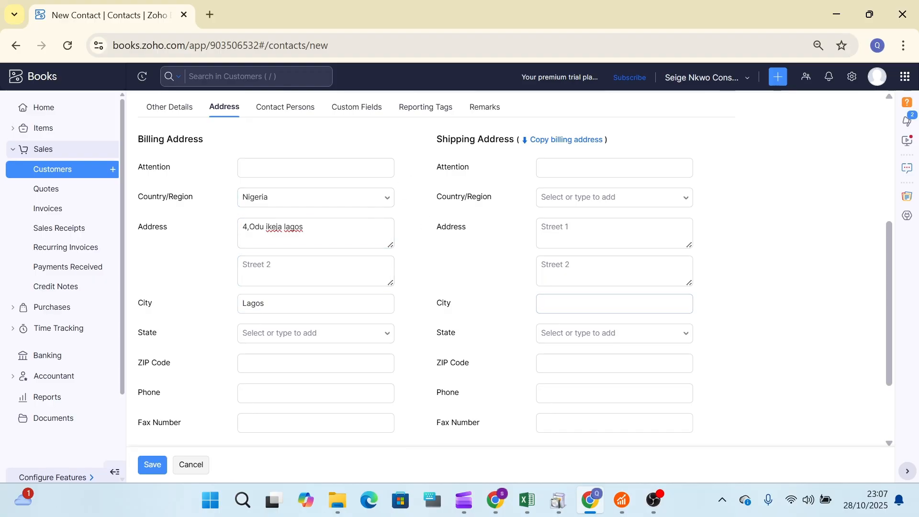
left_click_drag(894, 299, 884, 283)
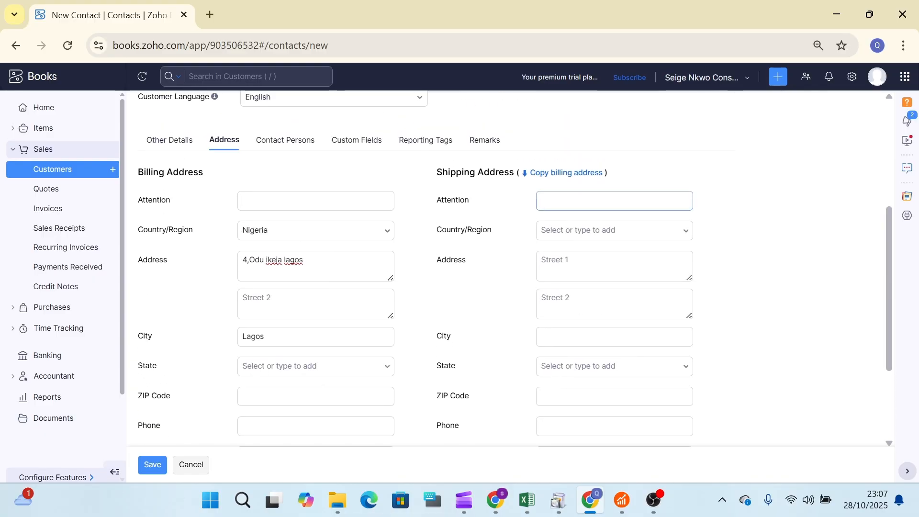
Copy the Lagos, Nigeria billing address into shipping, then view the Contact Persons section.
left_click(561, 176)
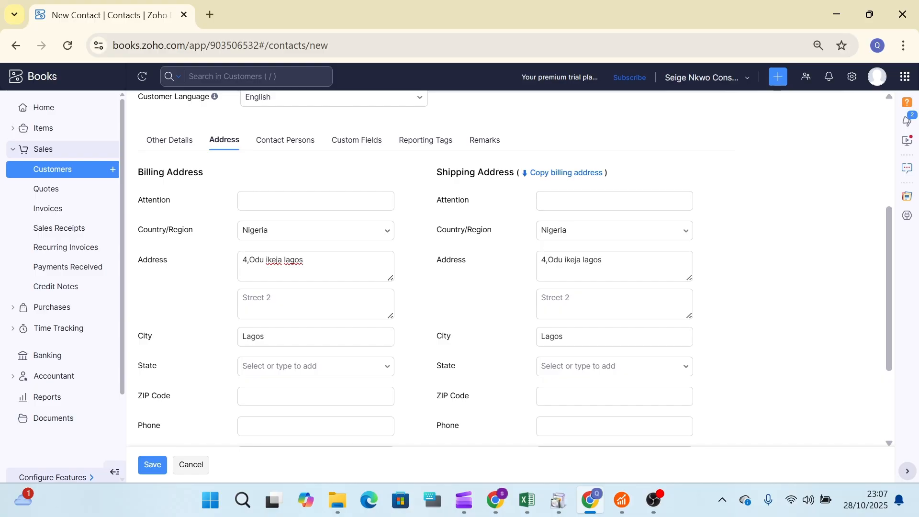
left_click(616, 268)
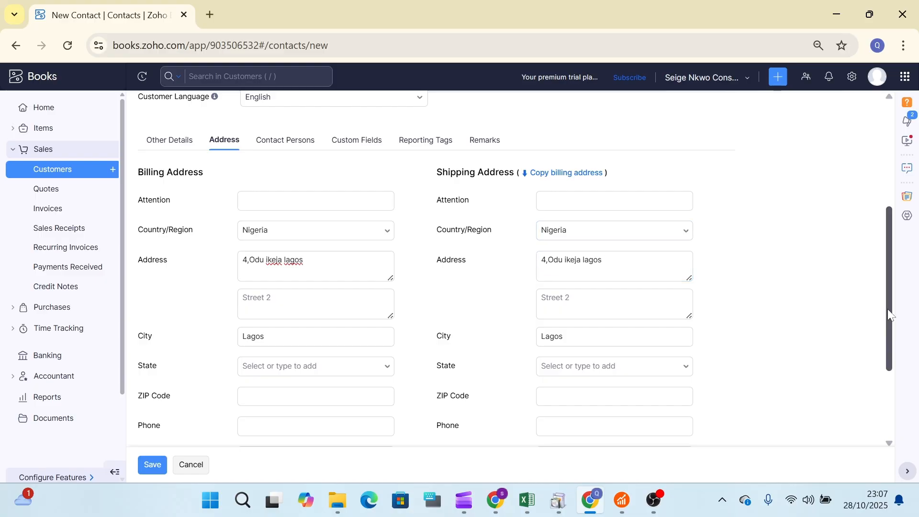
left_click_drag(889, 306, 867, 152)
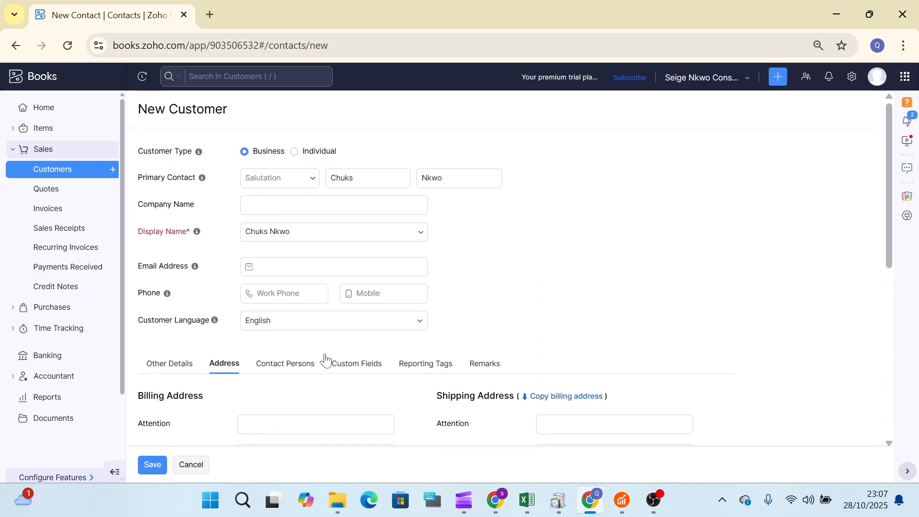
left_click(301, 366)
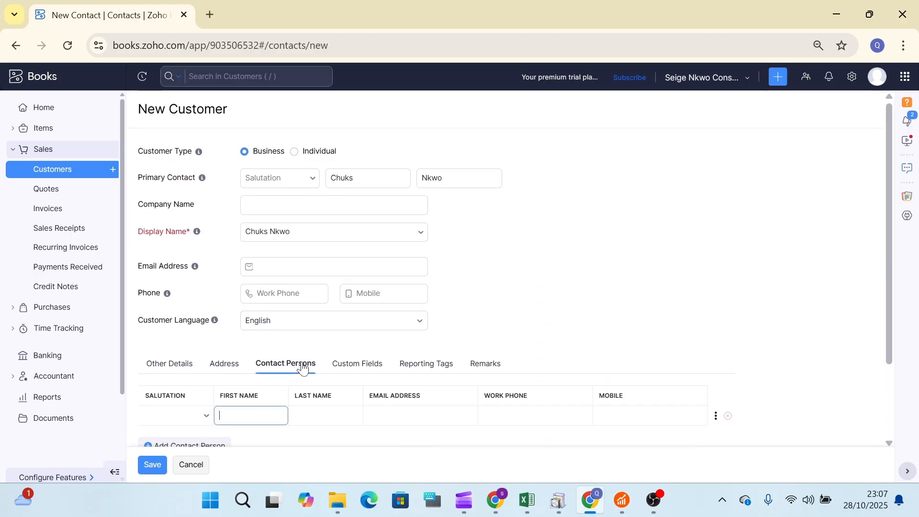
Review the Custom Fields, Reporting Tags and Remarks sections, then save the customer.
left_click(382, 366)
left_click(430, 366)
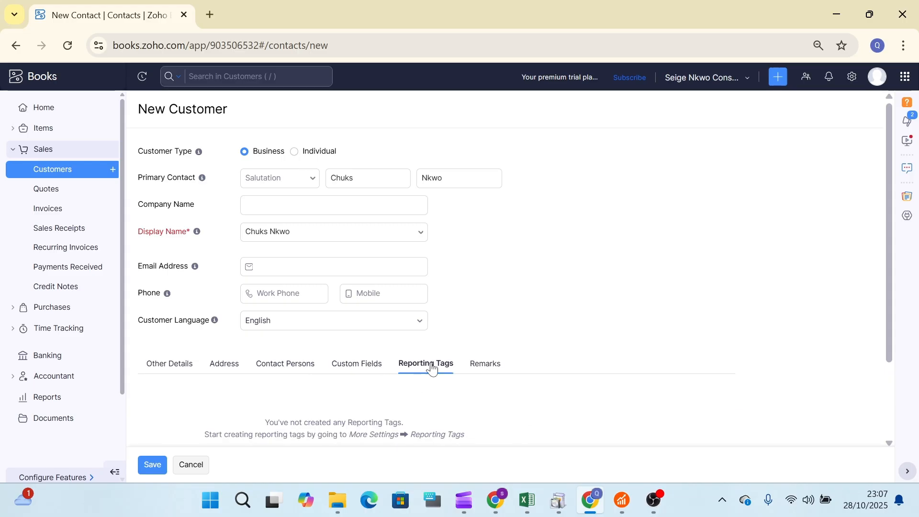
left_click(473, 367)
left_click(182, 370)
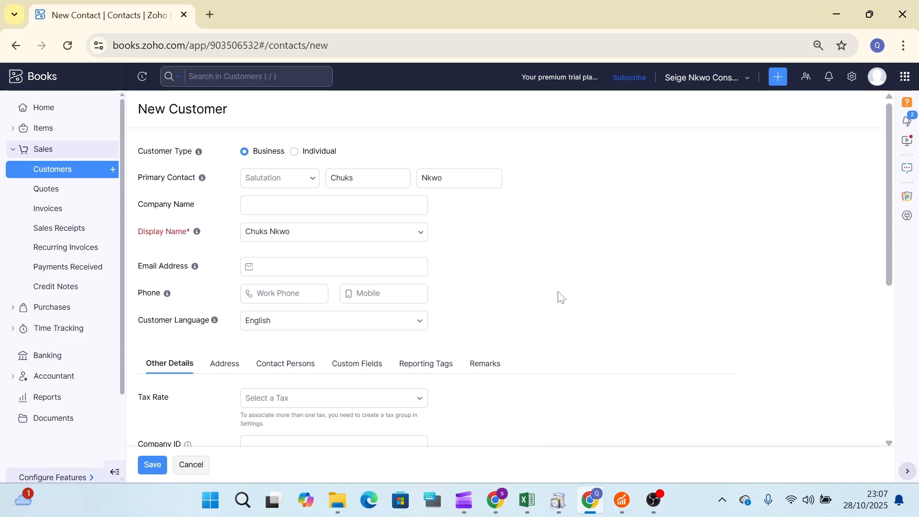
left_click(152, 467)
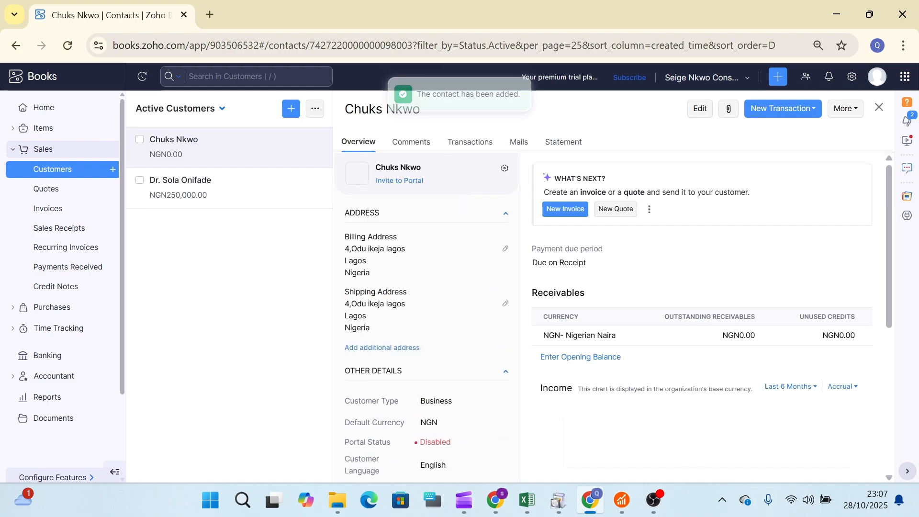
Start a new customer and copy the second customer's name from cell B41 in Excel.
left_click(291, 111)
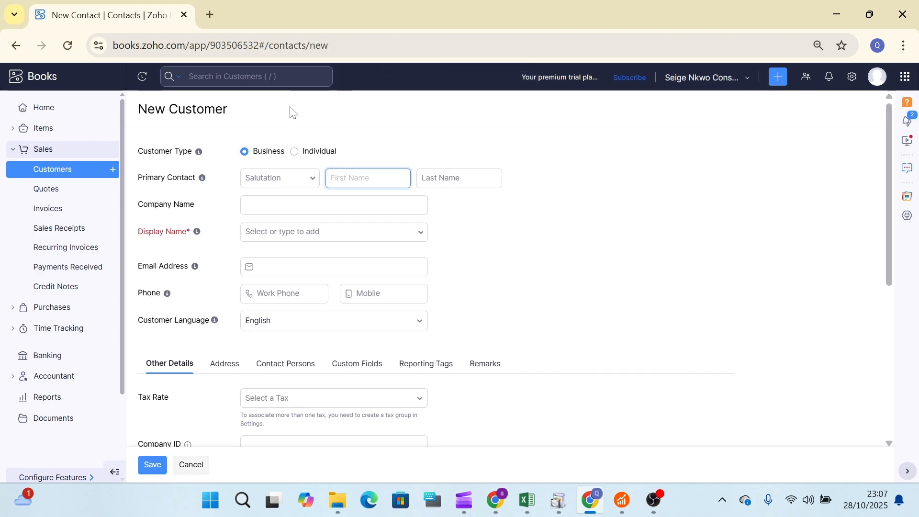
key("alt+Tab")
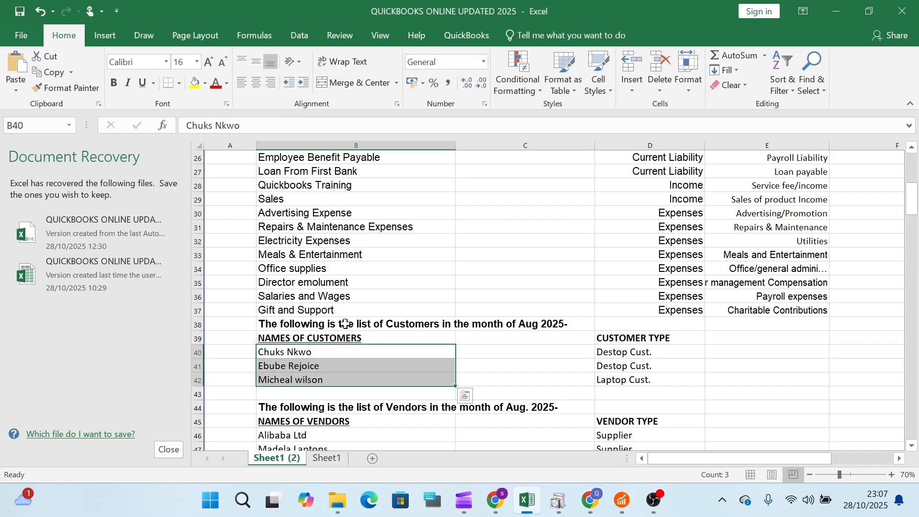
left_click(331, 367)
key("ctrl+c")
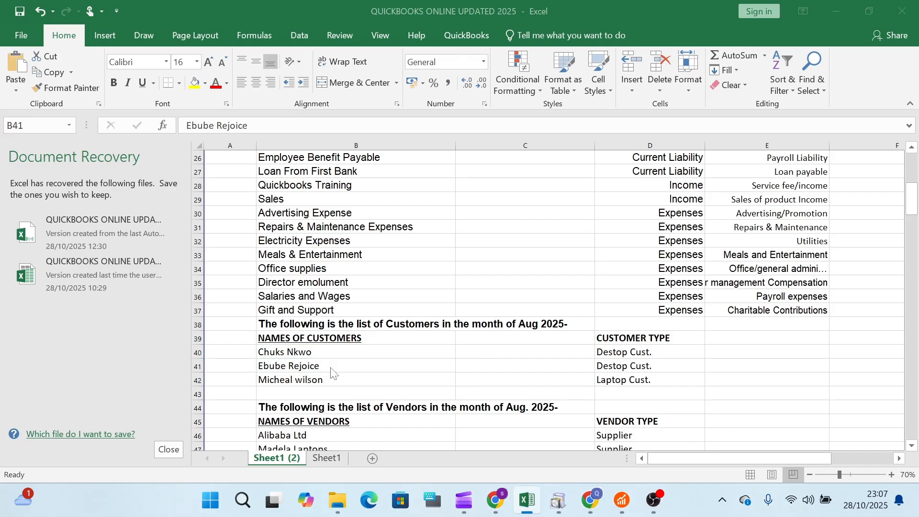
key("alt+Tab")
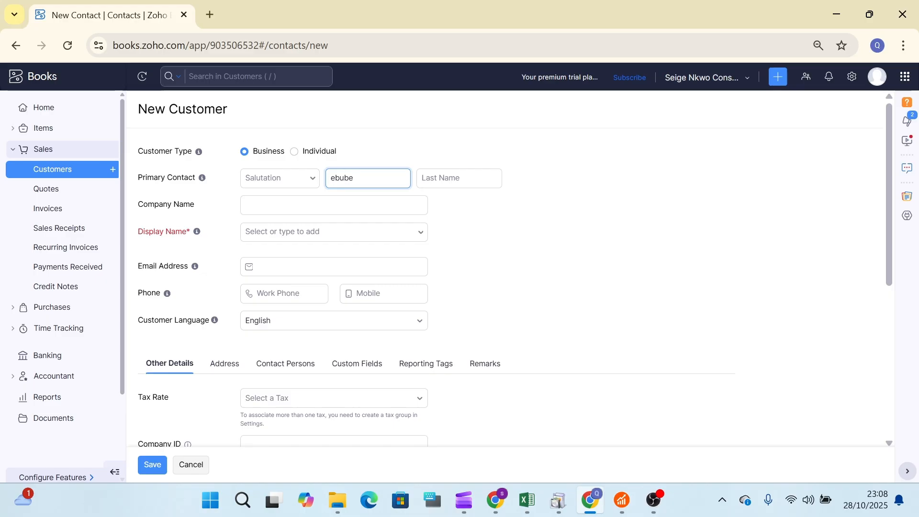
Enter the customer's first and last name, use first-last as Display Name, and show addresses.
left_click(450, 178)
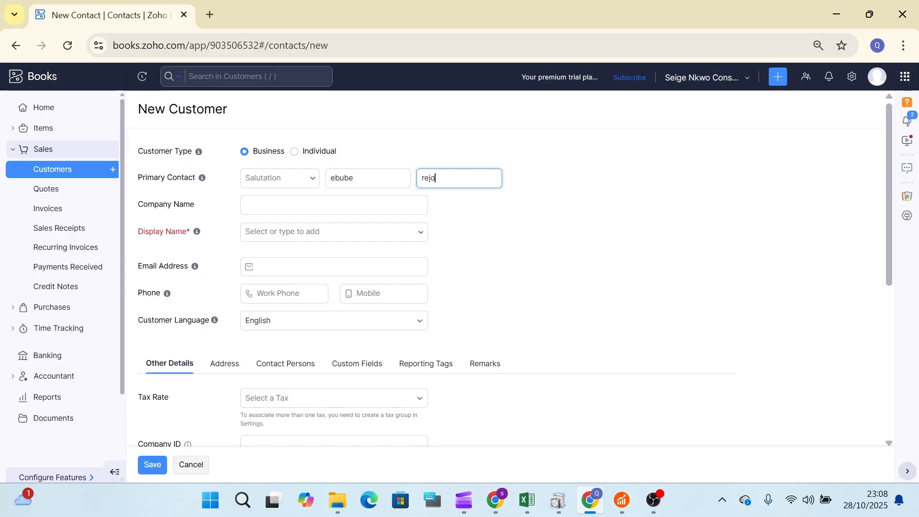
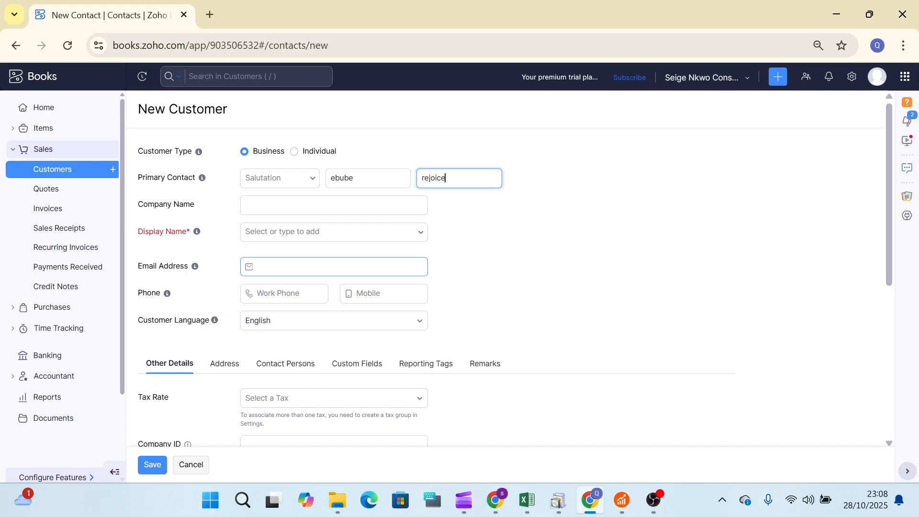
left_click(334, 267)
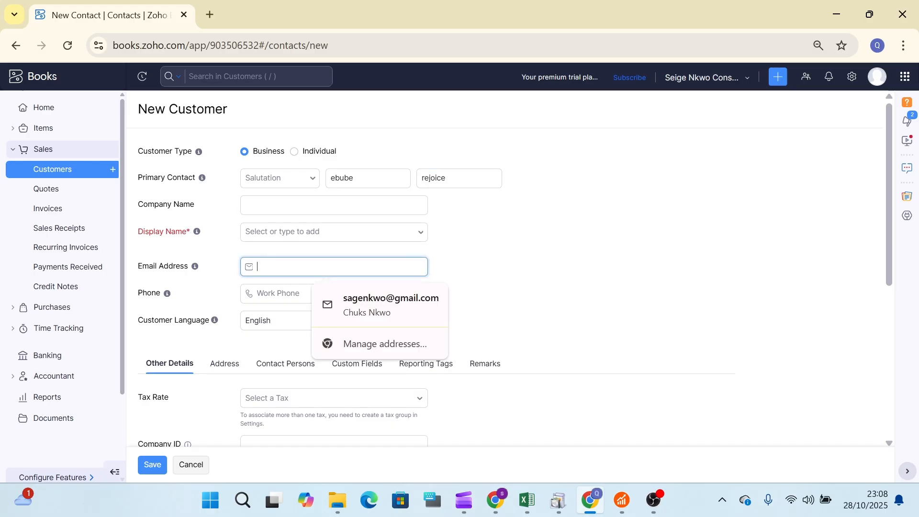
left_click(334, 232)
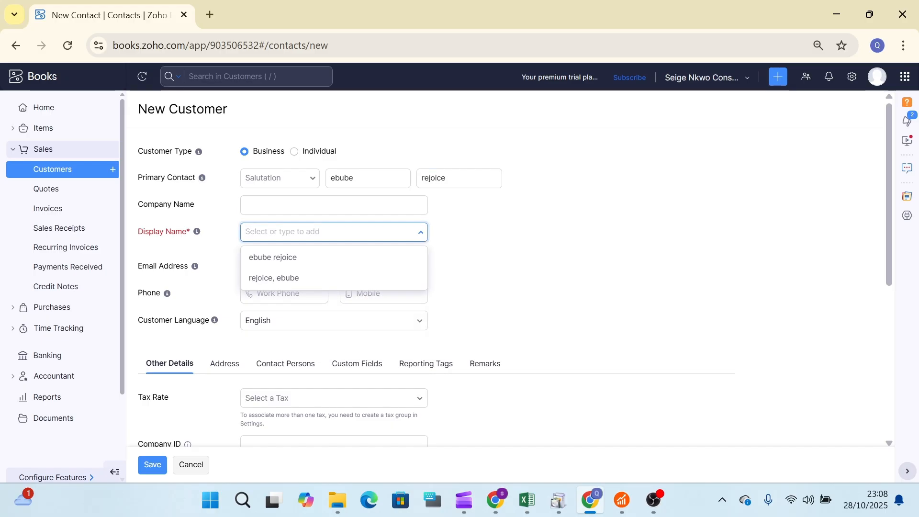
left_click(322, 259)
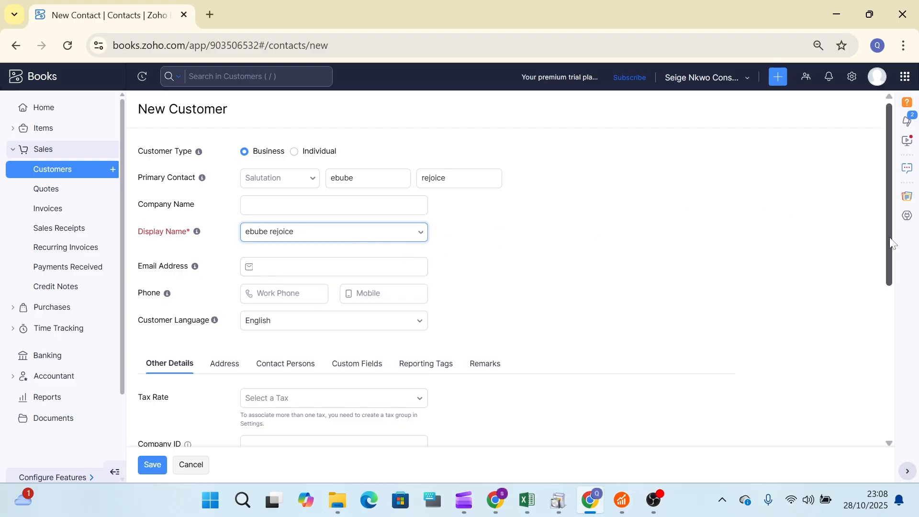
scroll(879, 325, "down", 3)
scroll(776, 294, "up", 1)
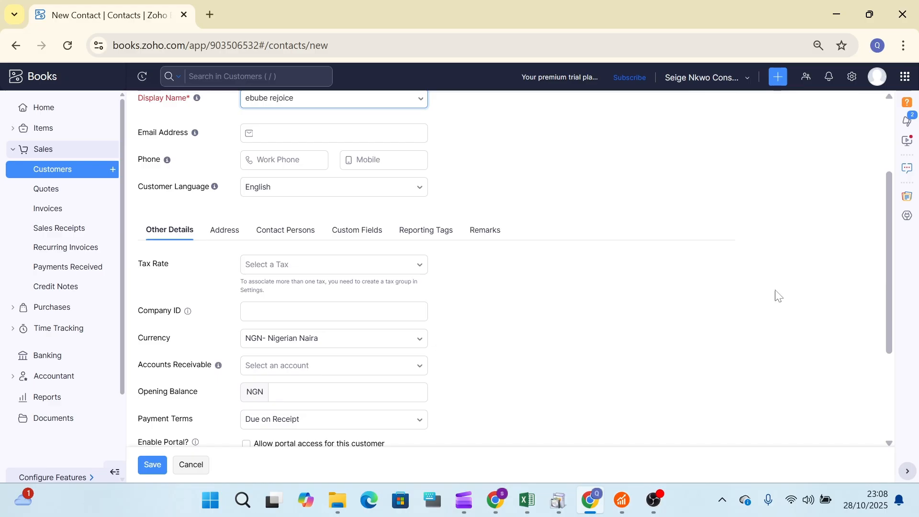
left_click(227, 234)
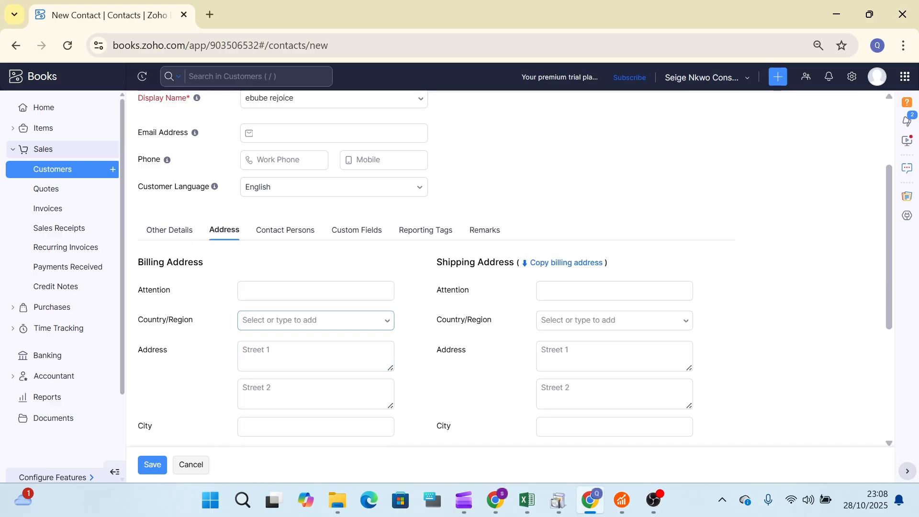
Enter the billing street address, copy it to shipping, and save the second customer.
left_click(268, 357)
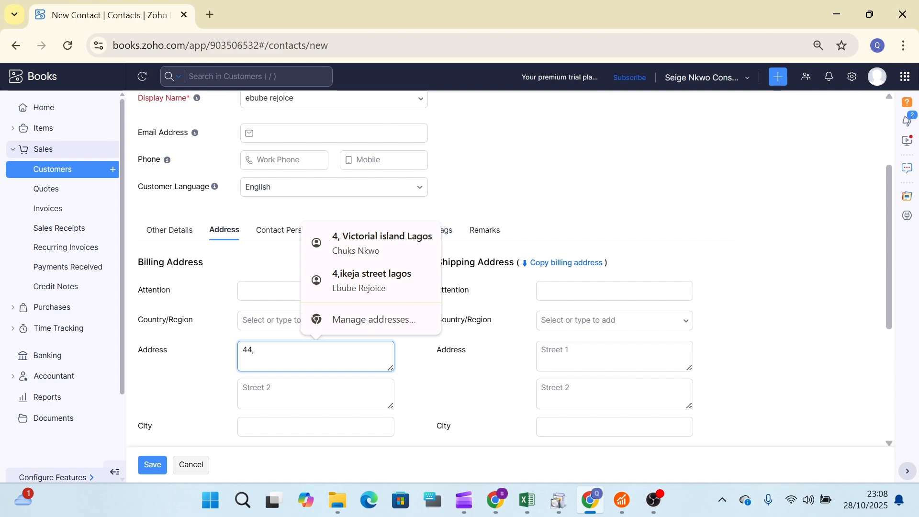
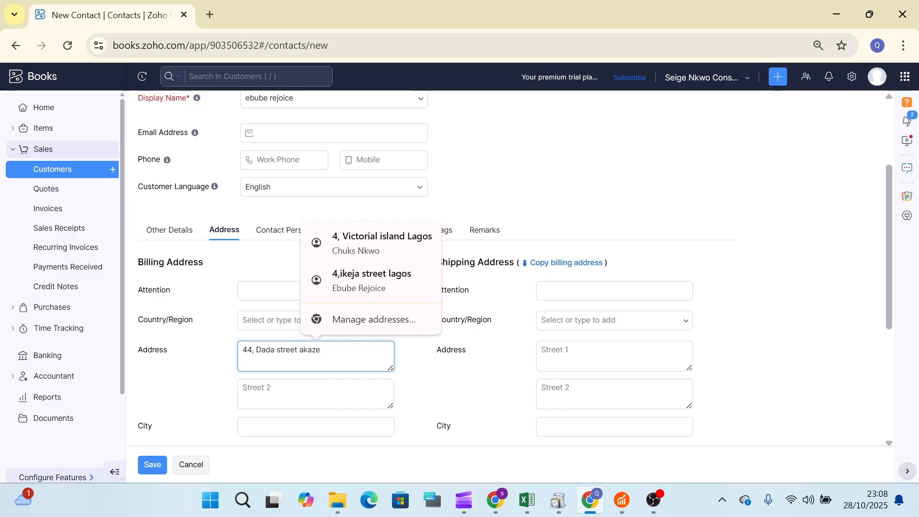
left_click(580, 262)
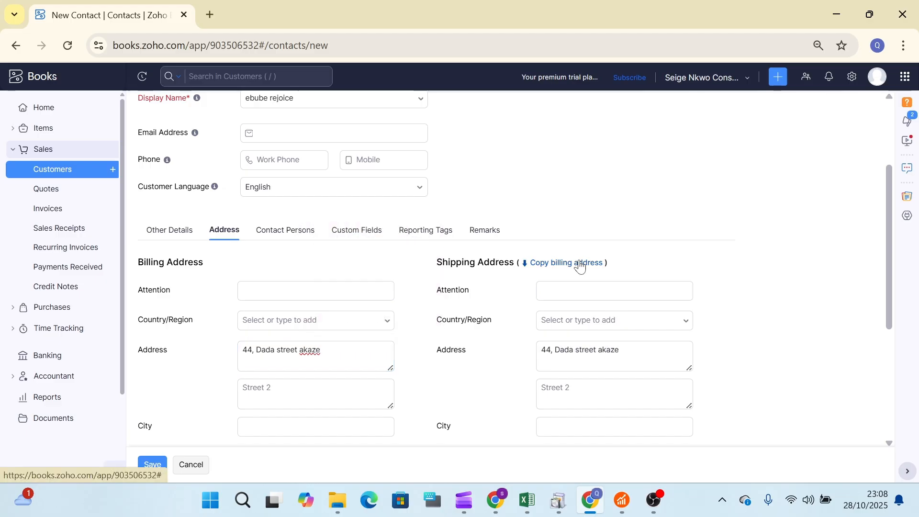
left_click(157, 472)
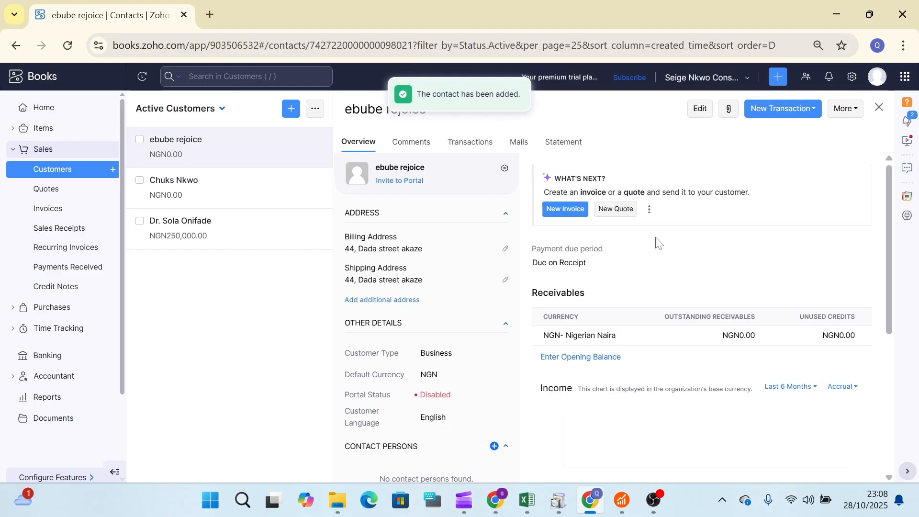
Start another new customer record after checking the customer list in Excel.
left_click(293, 111)
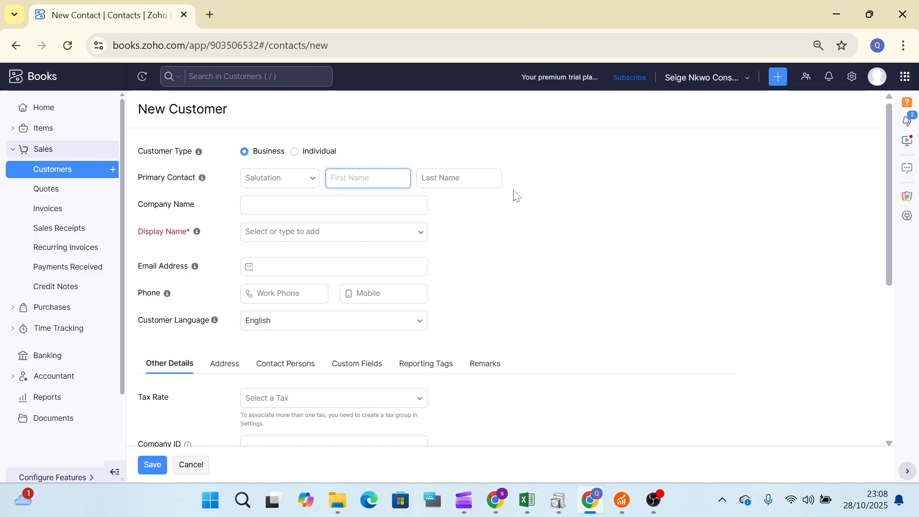
key("alt+Tab")
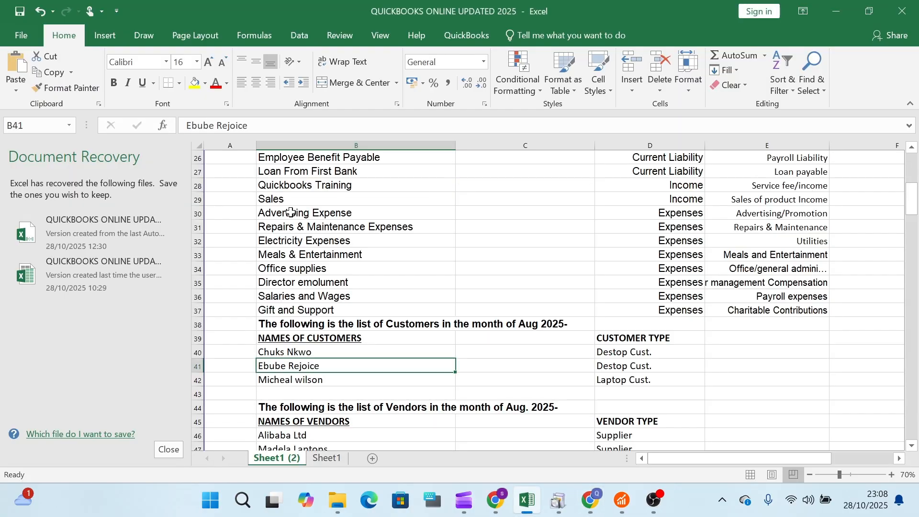
key("alt+Tab")
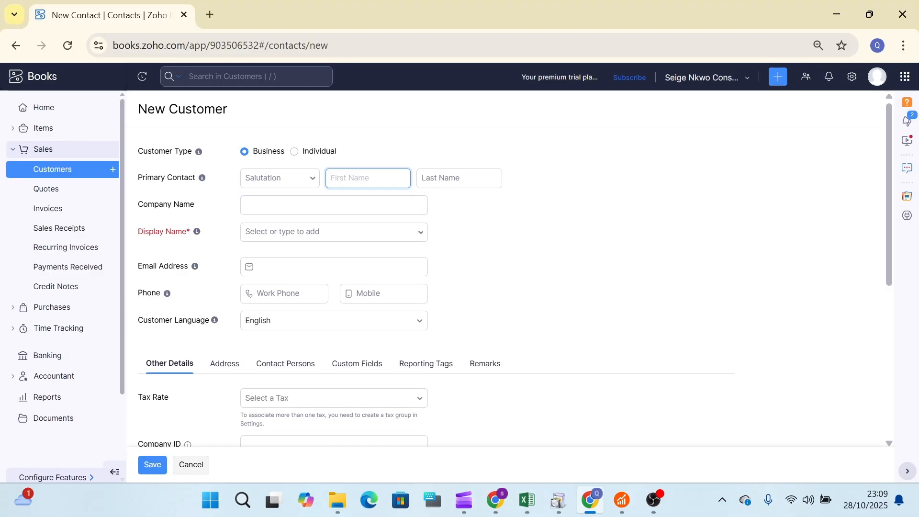
Enter the third customer's first and last name and mark them as an Individual.
left_click(459, 178)
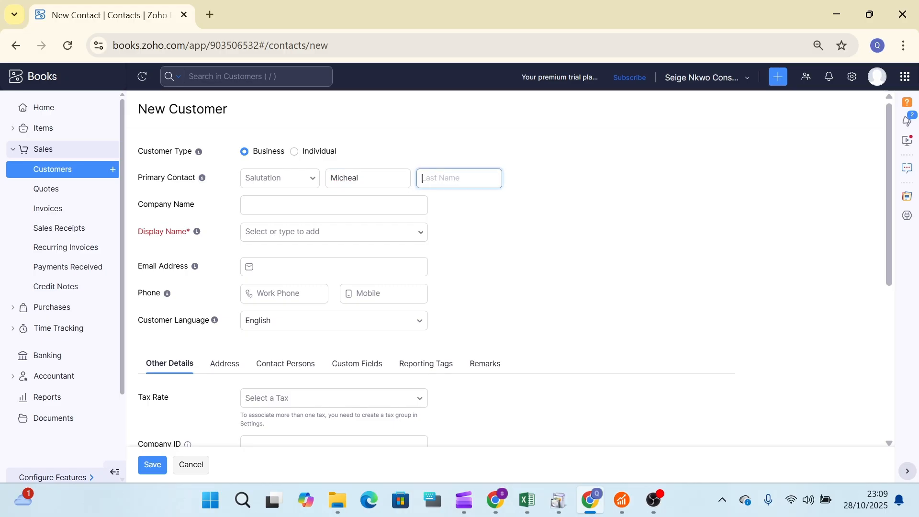
left_click(299, 154)
left_click(295, 151)
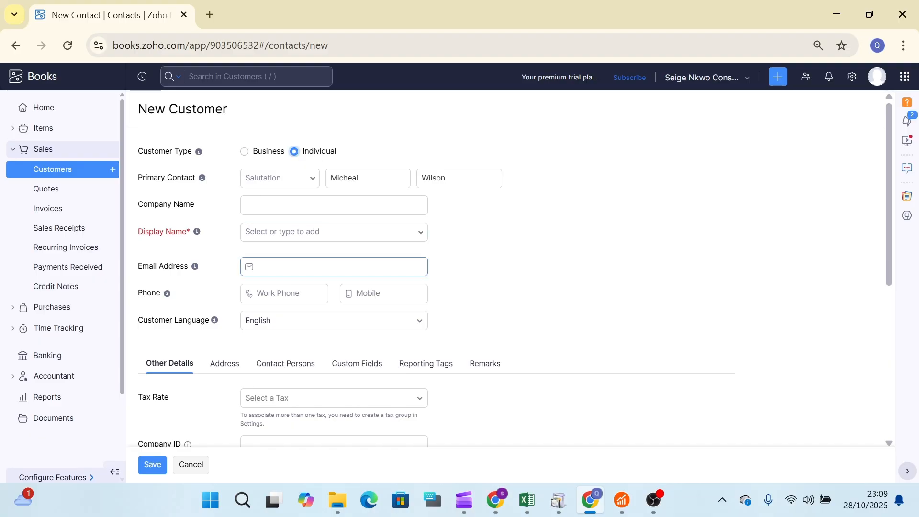
Use the first-last name as Display Name and bring up the address fields.
left_click(297, 231)
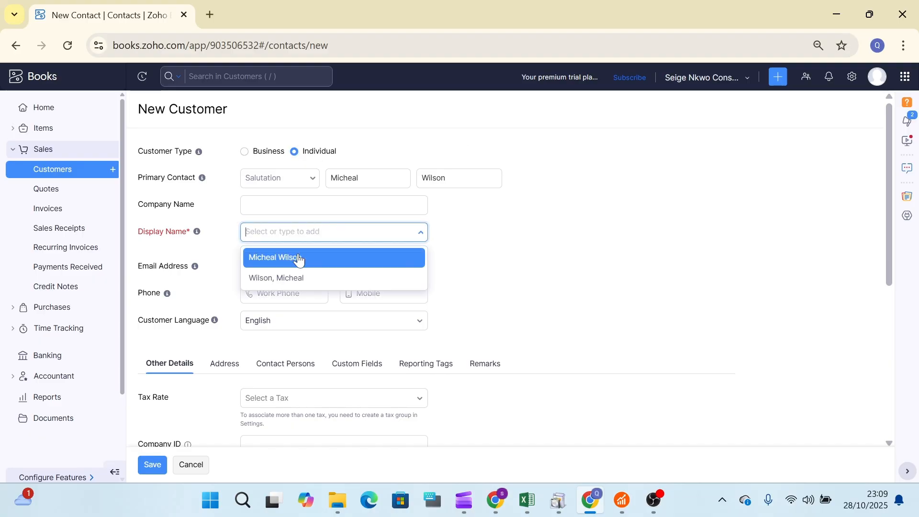
left_click(299, 258)
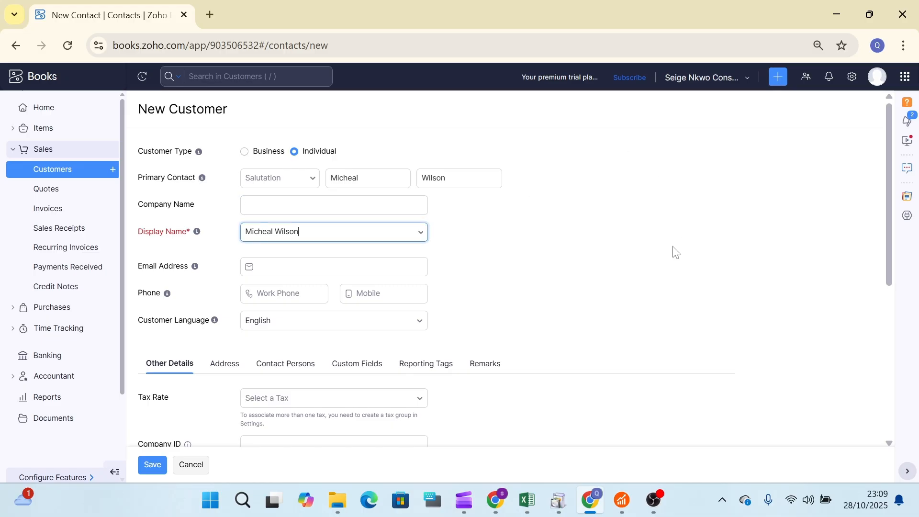
scroll(884, 234, "down", 1)
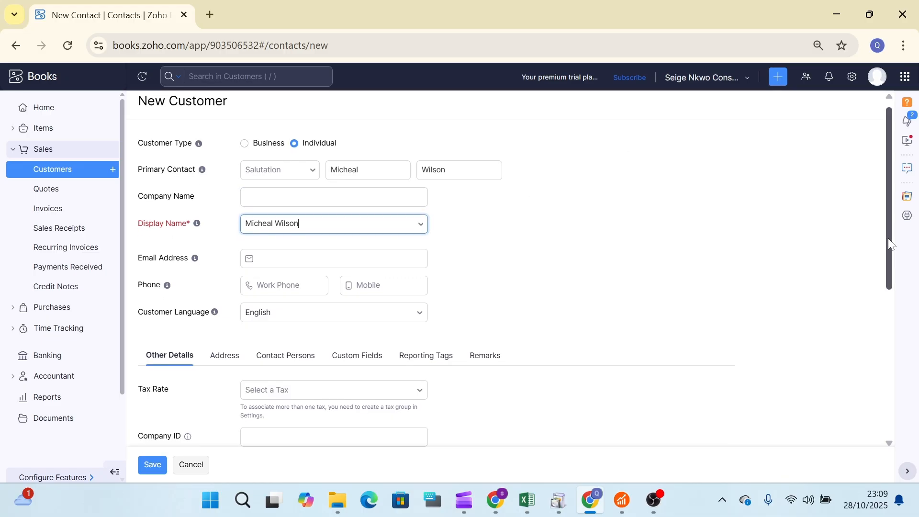
left_click_drag(893, 276, 894, 440)
left_click_drag(890, 443, 877, 181)
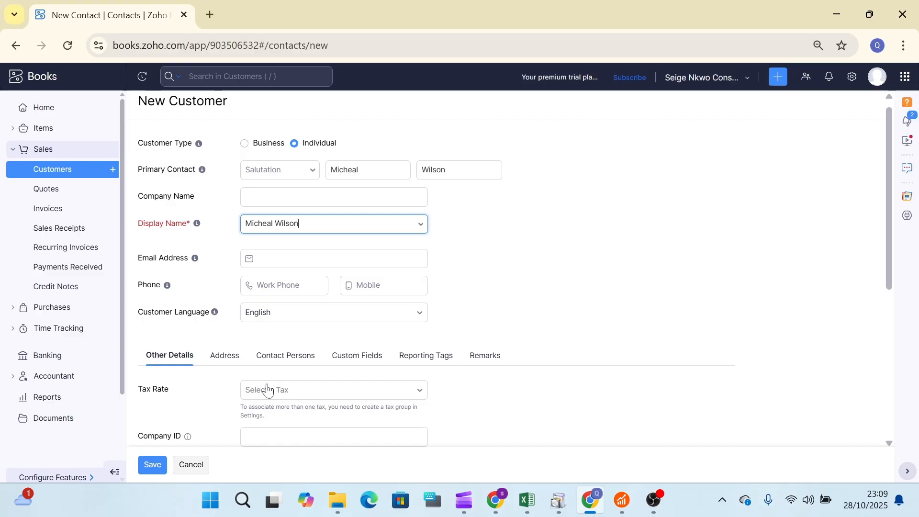
left_click(233, 356)
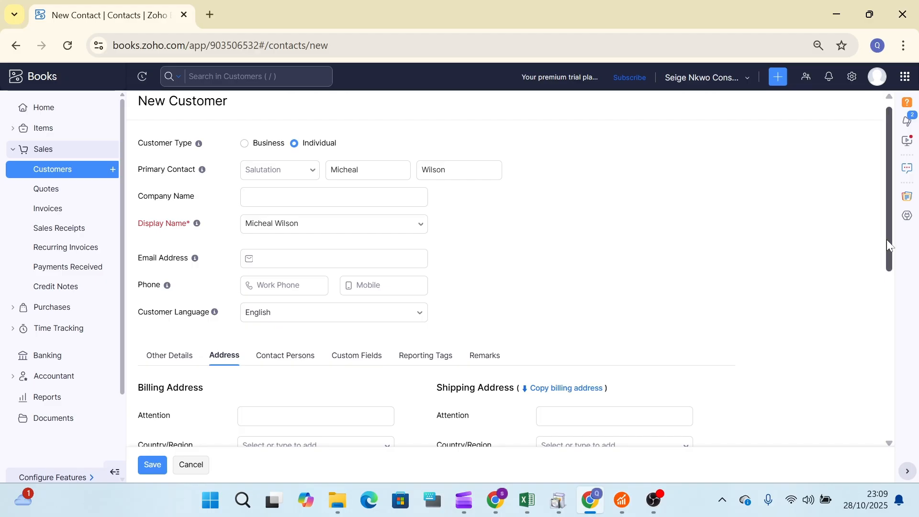
Set the billing country to Nigeria and fill the street from the saved autofill address.
scroll(887, 240, "down", 3)
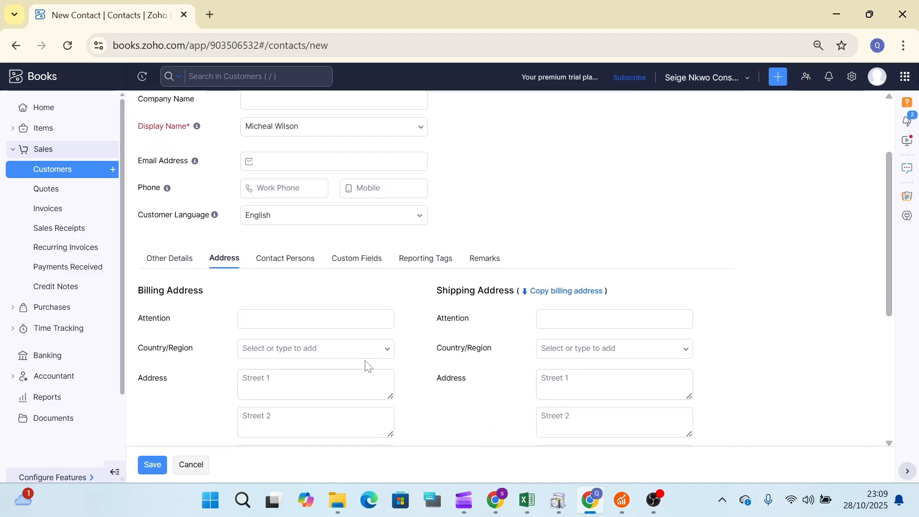
left_click(335, 350)
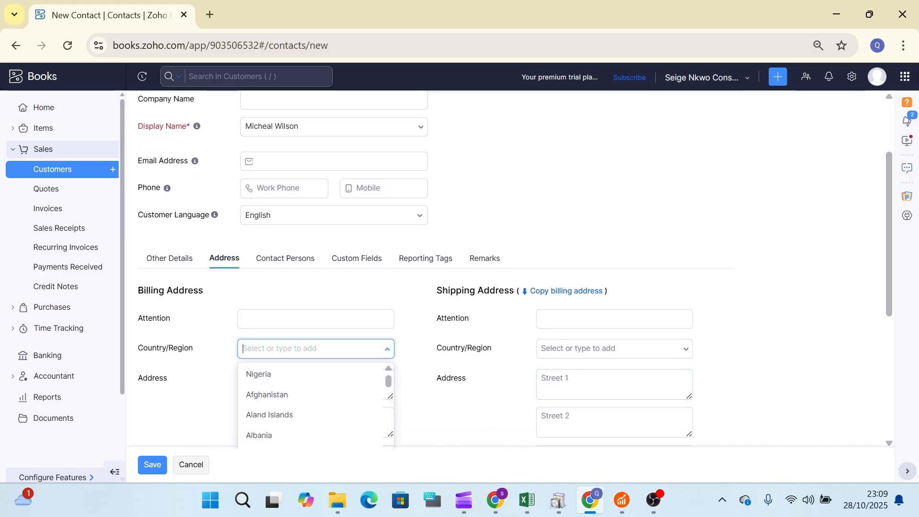
left_click(298, 383)
left_click(298, 383)
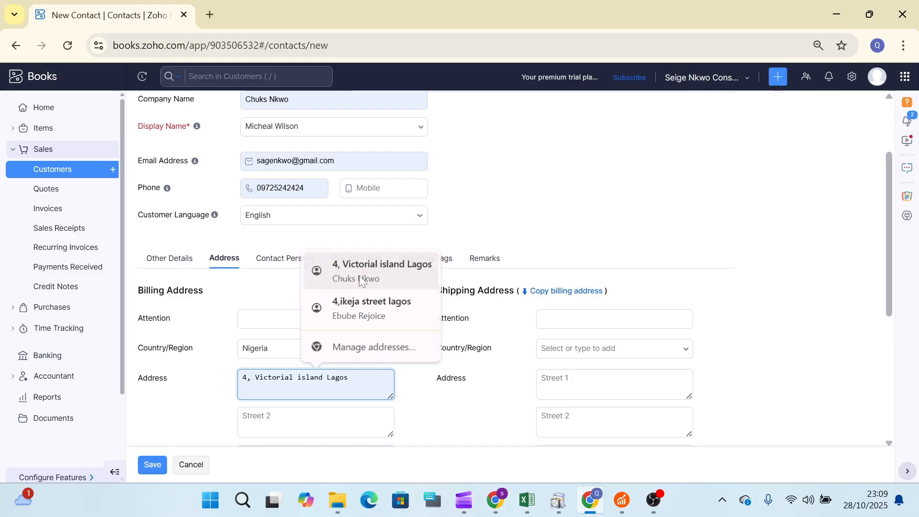
left_click(359, 275)
Copy the billing address to shipping, save the third customer, and dismiss Chrome's address prompt.
left_click(565, 293)
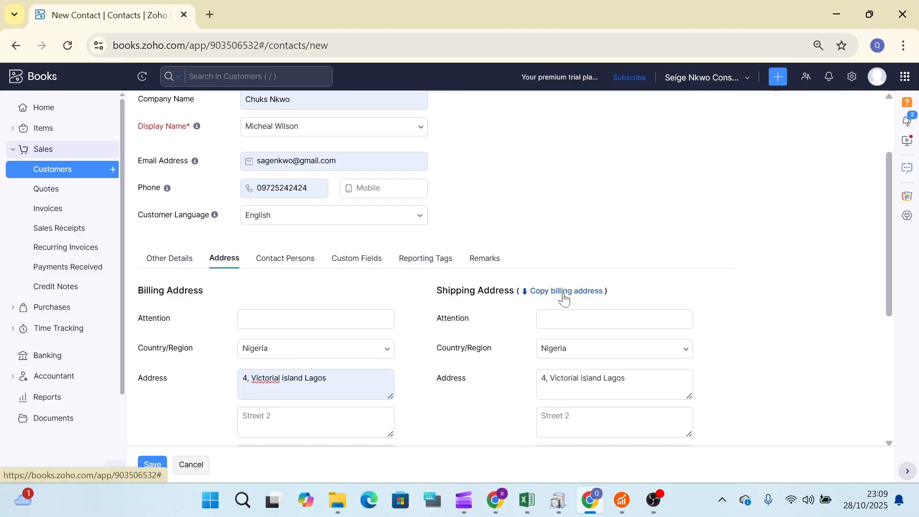
left_click(154, 466)
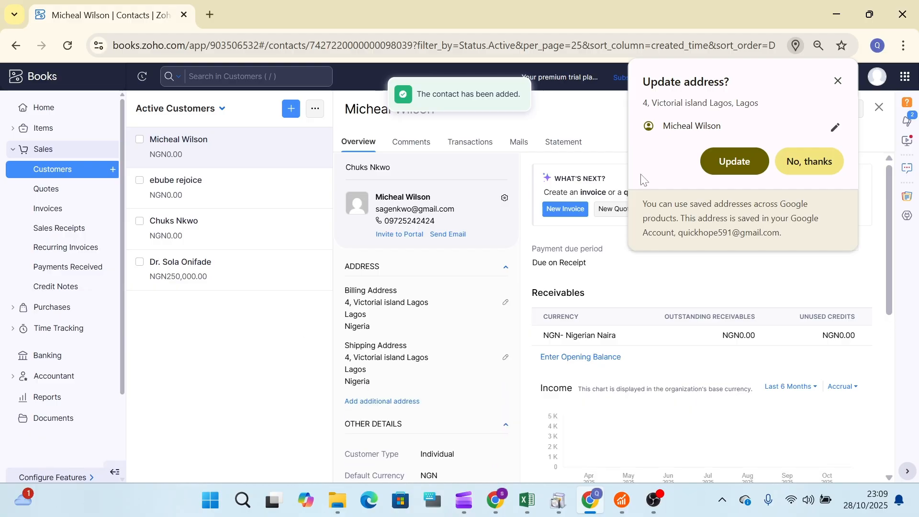
left_click(838, 81)
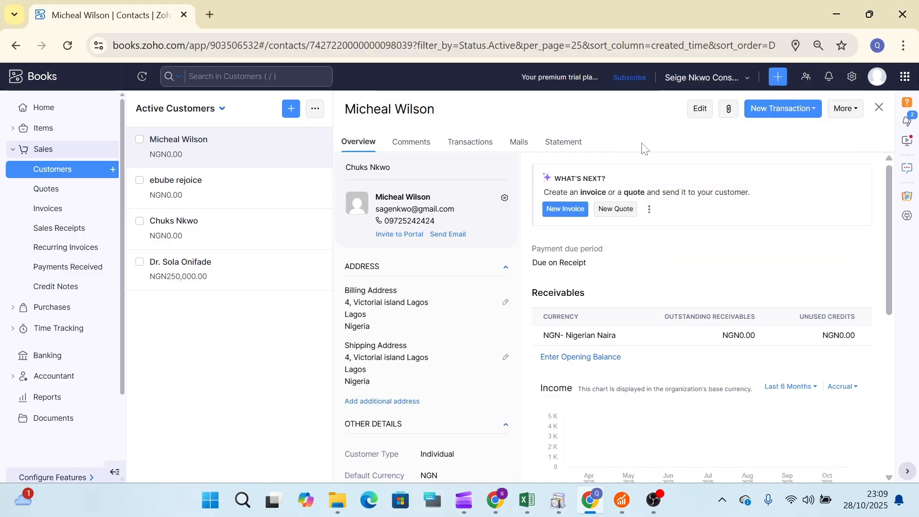